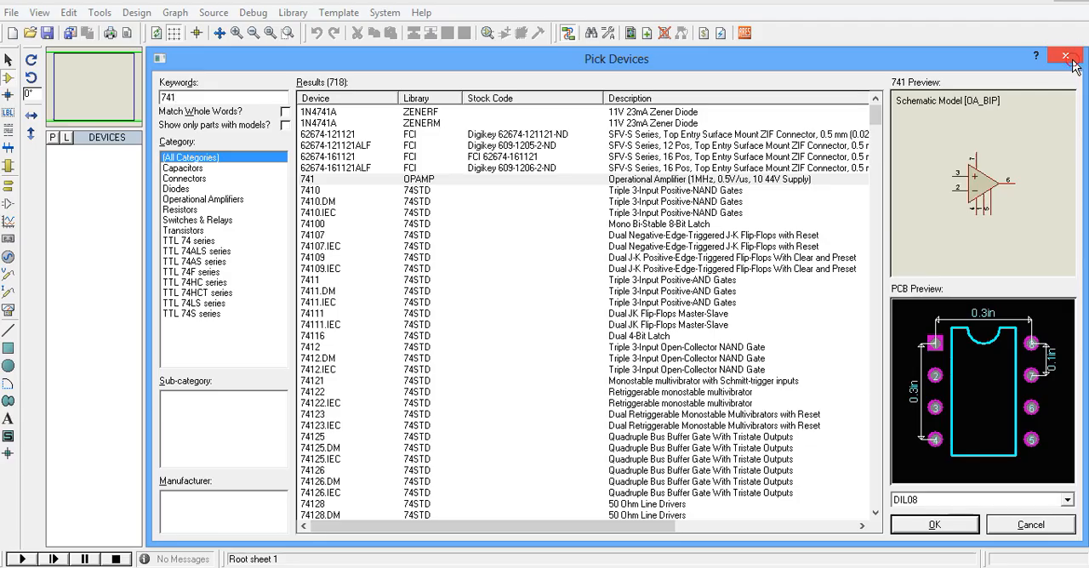
click(1073, 56)
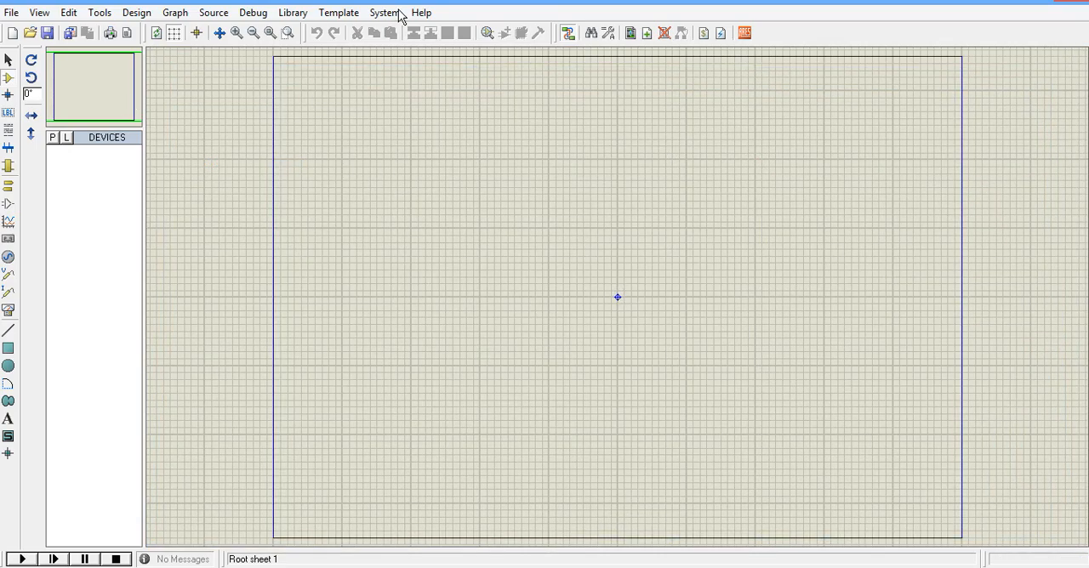
click(12, 12)
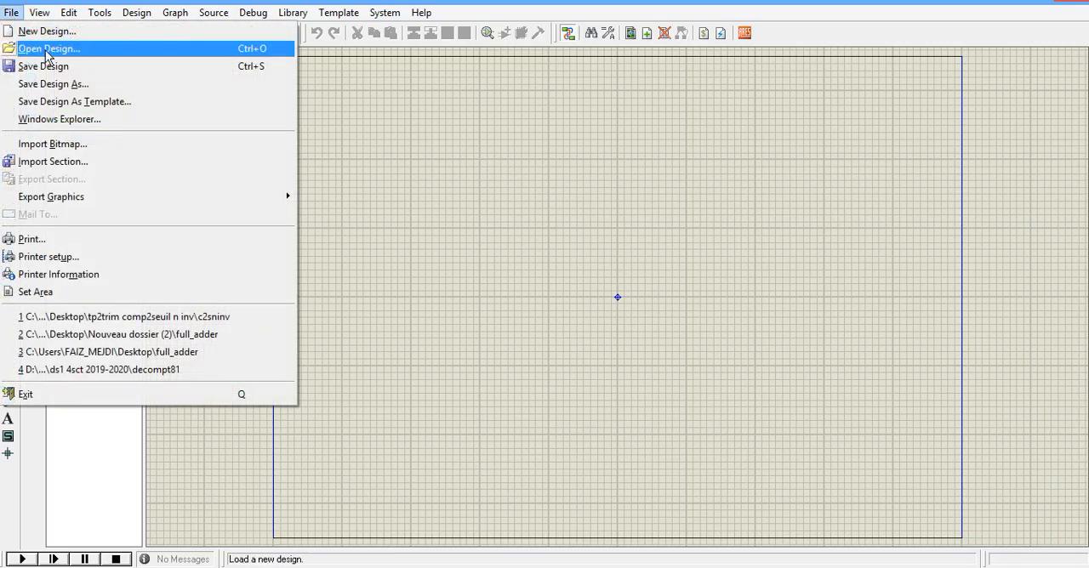
click(435, 223)
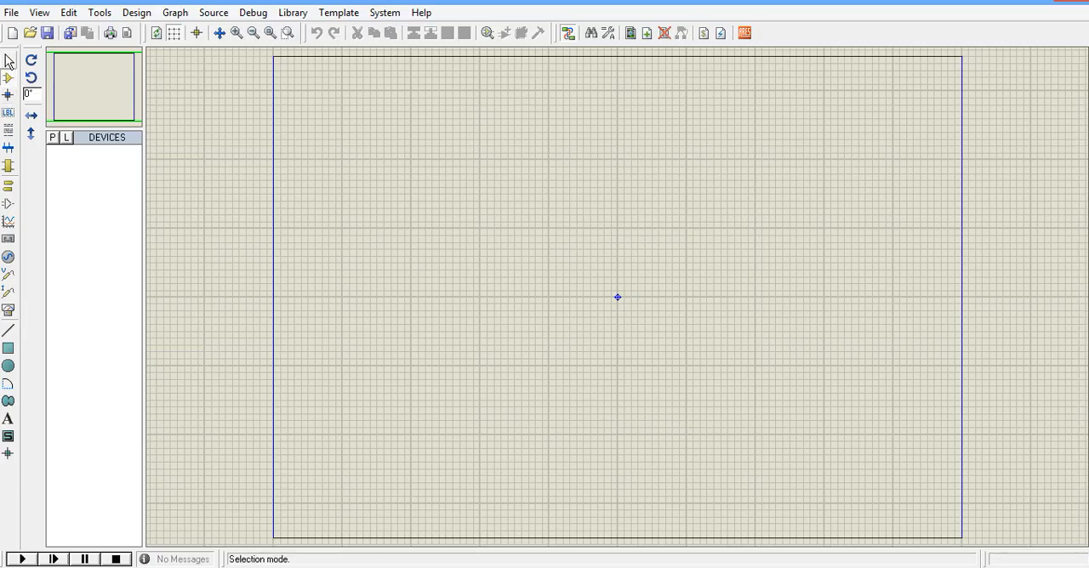
Search the device library for 741 and add the OPAMP library's 741 operational amplifier to the device list.
click(53, 141)
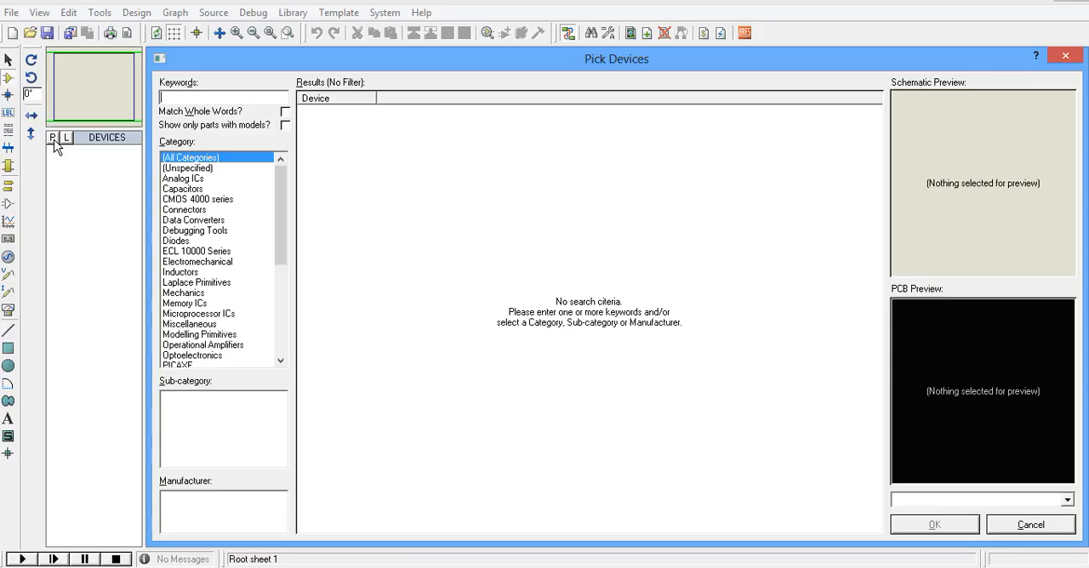
text(741)
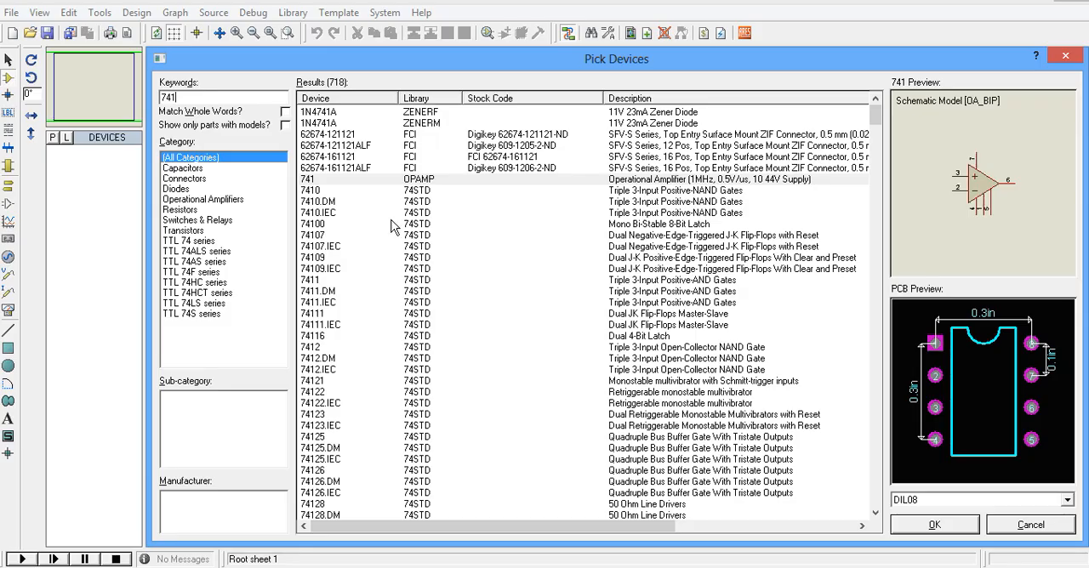
double_click(313, 182)
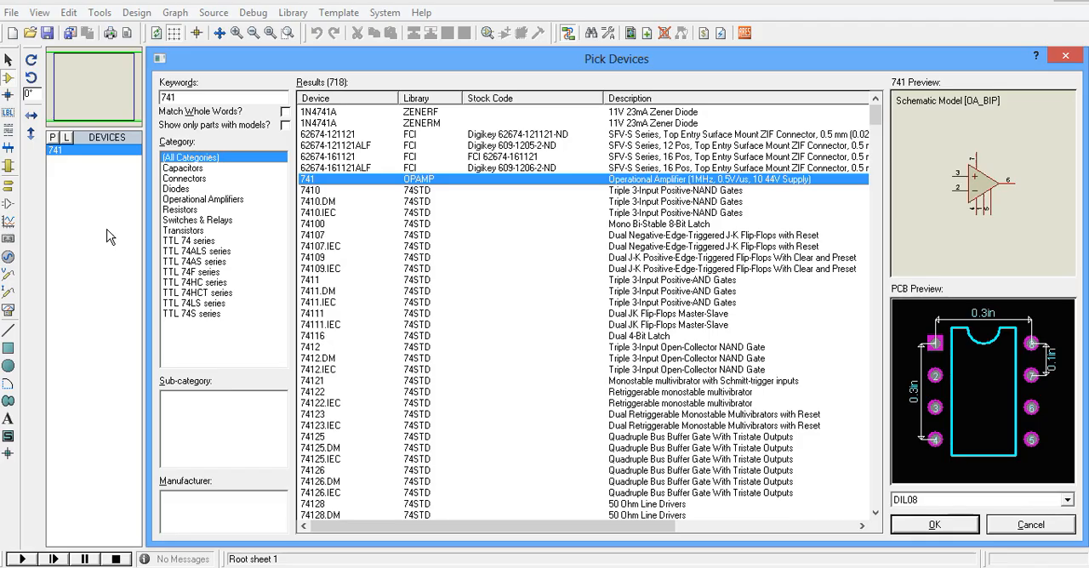
Search the device library for res, add the generic RES resistor to the device list and close the device picker.
click(185, 98)
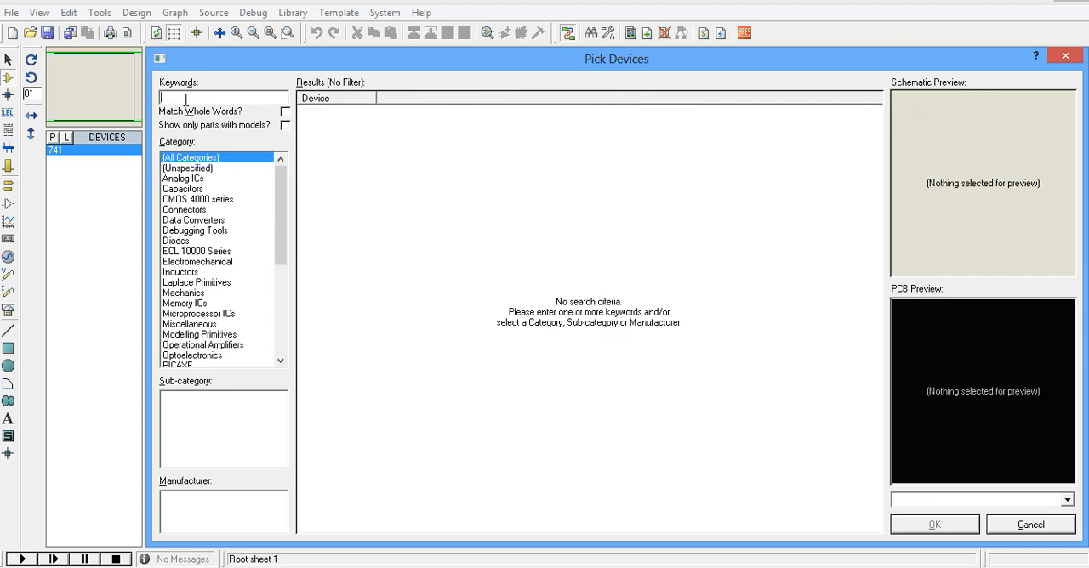
text(res)
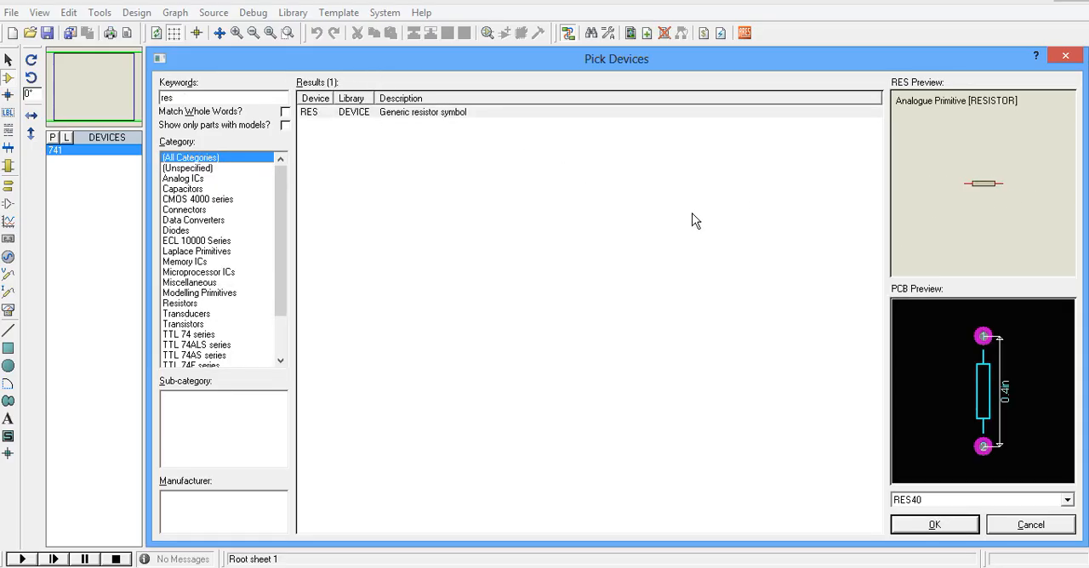
double_click(323, 115)
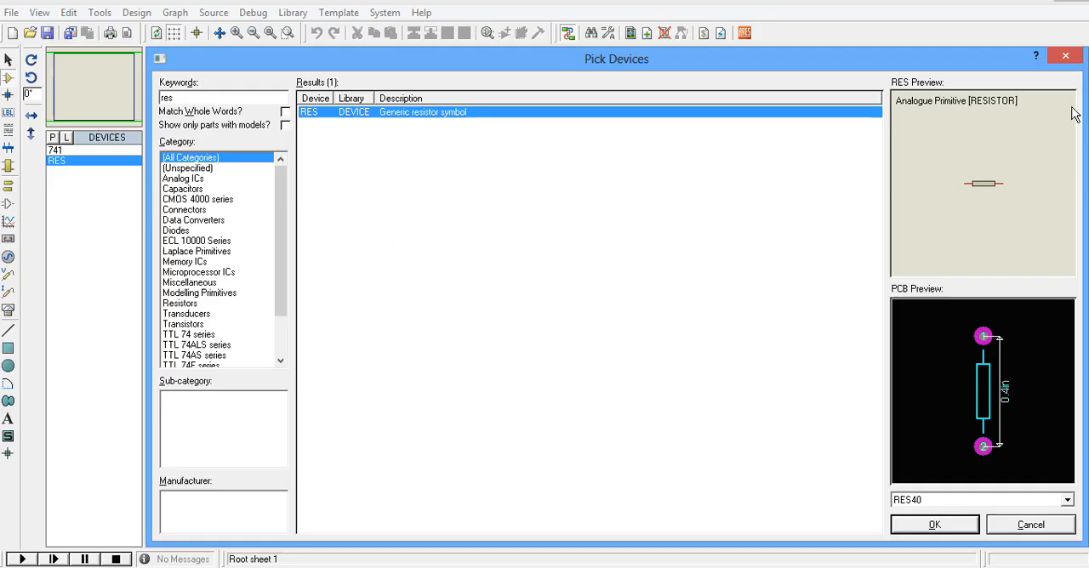
click(1066, 57)
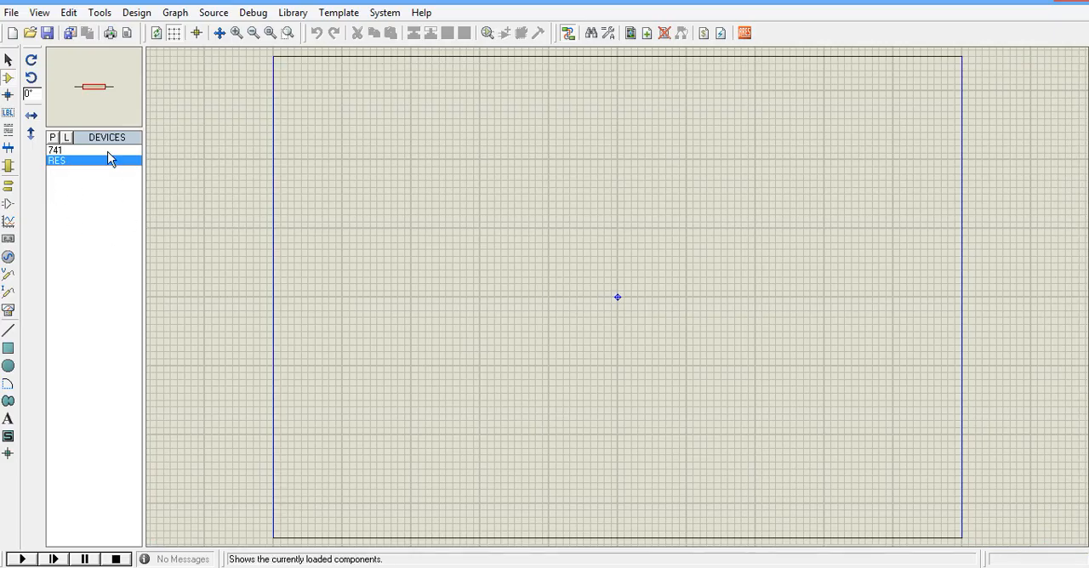
Place a 741 op-amp at the centre of the sheet.
click(54, 149)
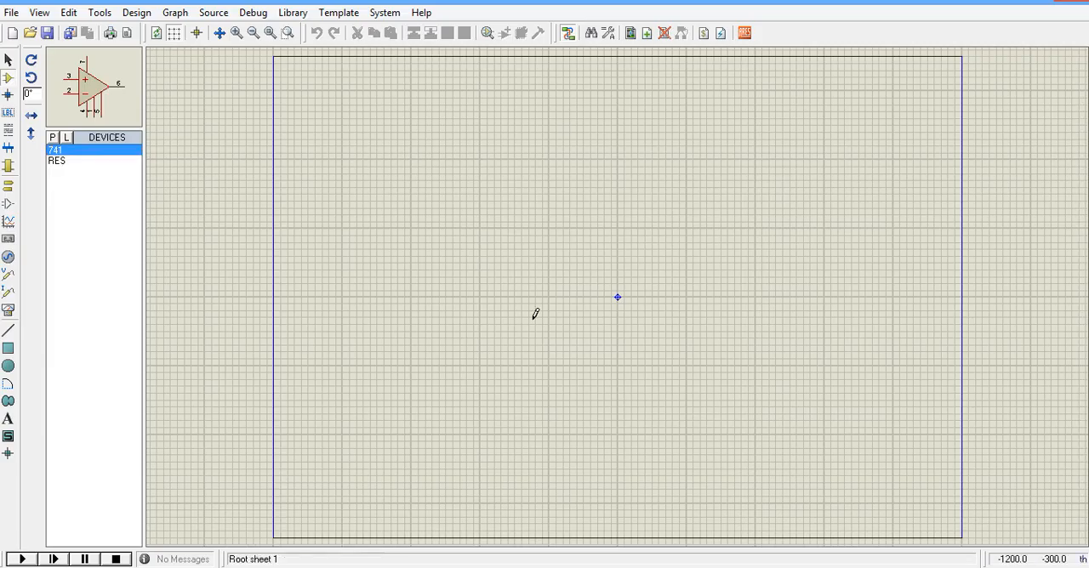
click(618, 295)
click(617, 296)
scroll(619, 307, up, 3)
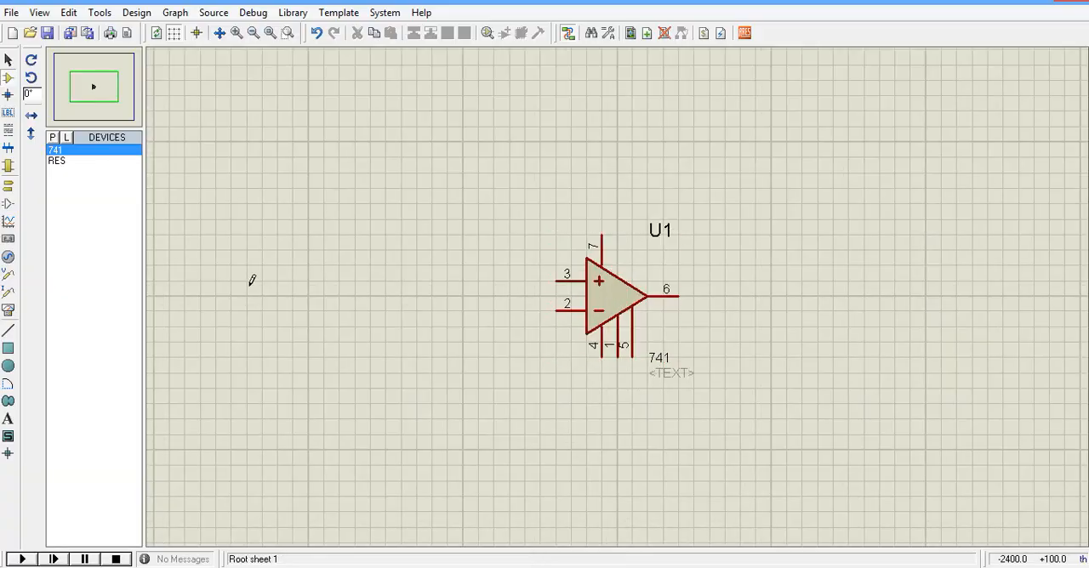
Place two RES resistors, one in line with the op-amp's pin 3 on its input side and one above the op-amp.
click(57, 161)
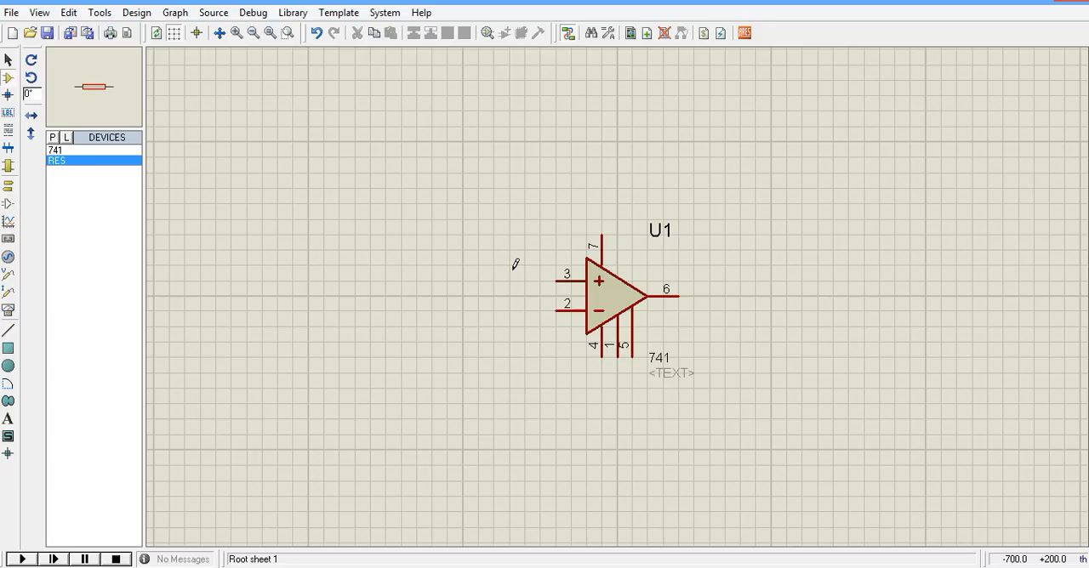
click(438, 277)
click(438, 279)
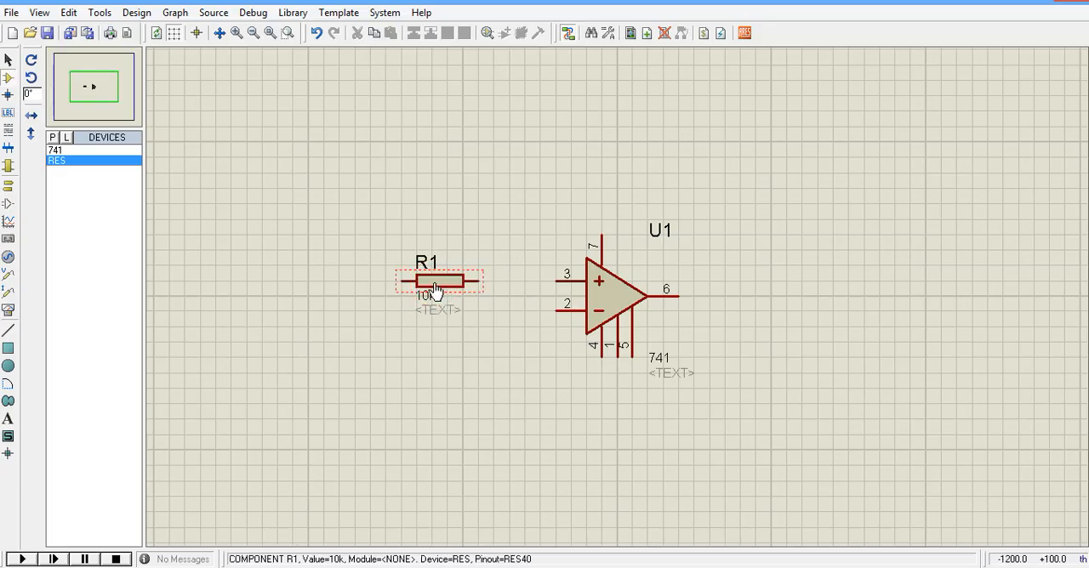
click(609, 139)
click(610, 140)
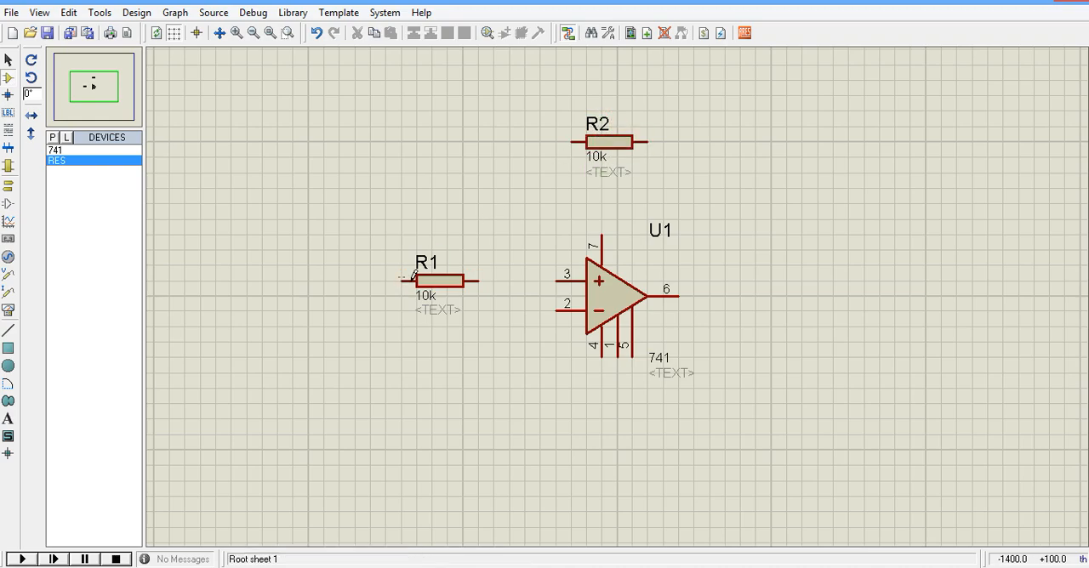
Set the resistance of R2 above the op-amp to 2k and deselect it.
double_click(617, 143)
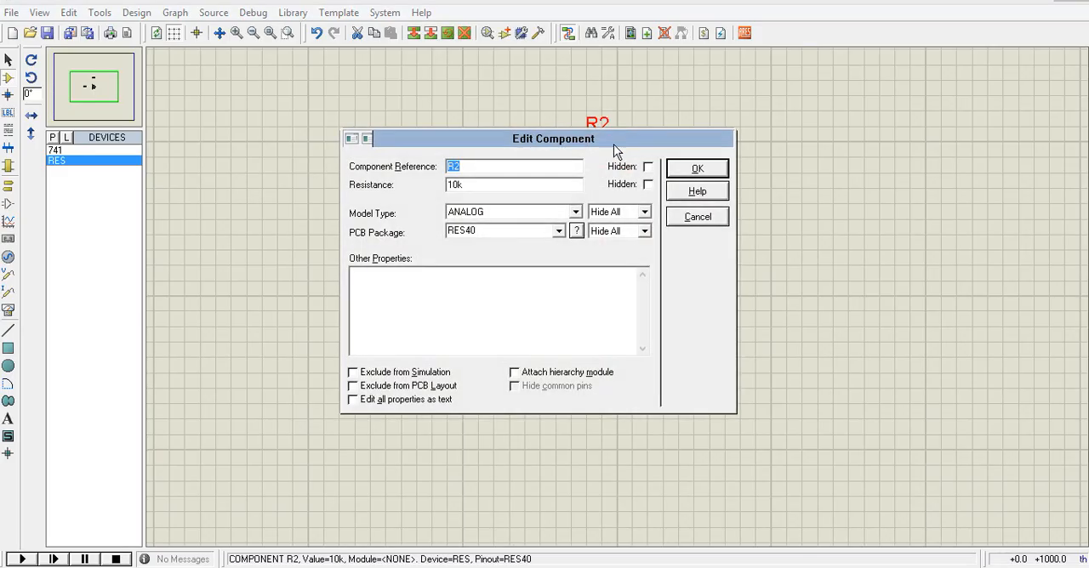
click(457, 186)
key(BackSpace)
key(BackSpace)
click(698, 167)
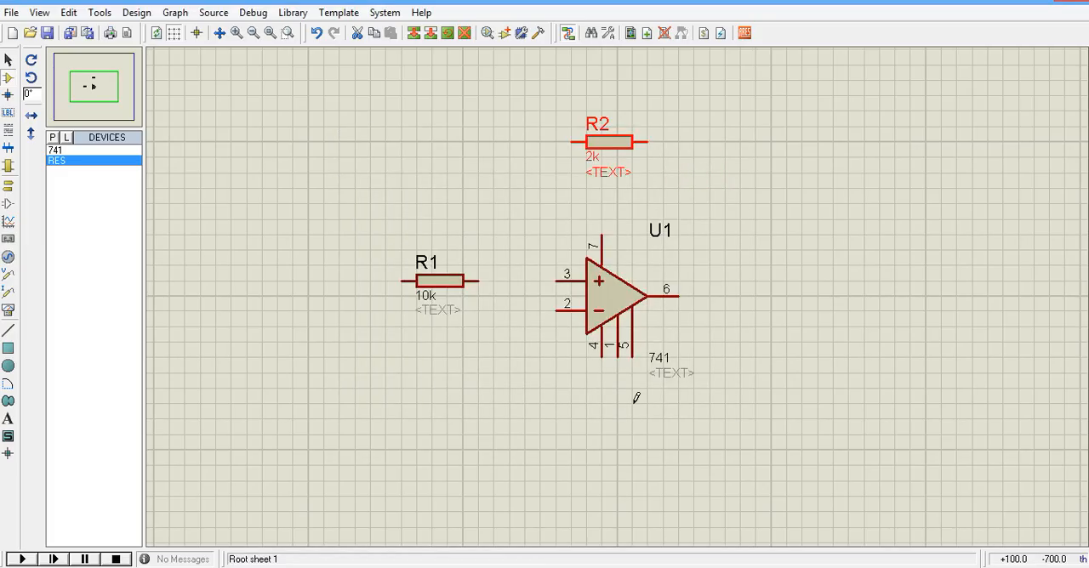
click(502, 355)
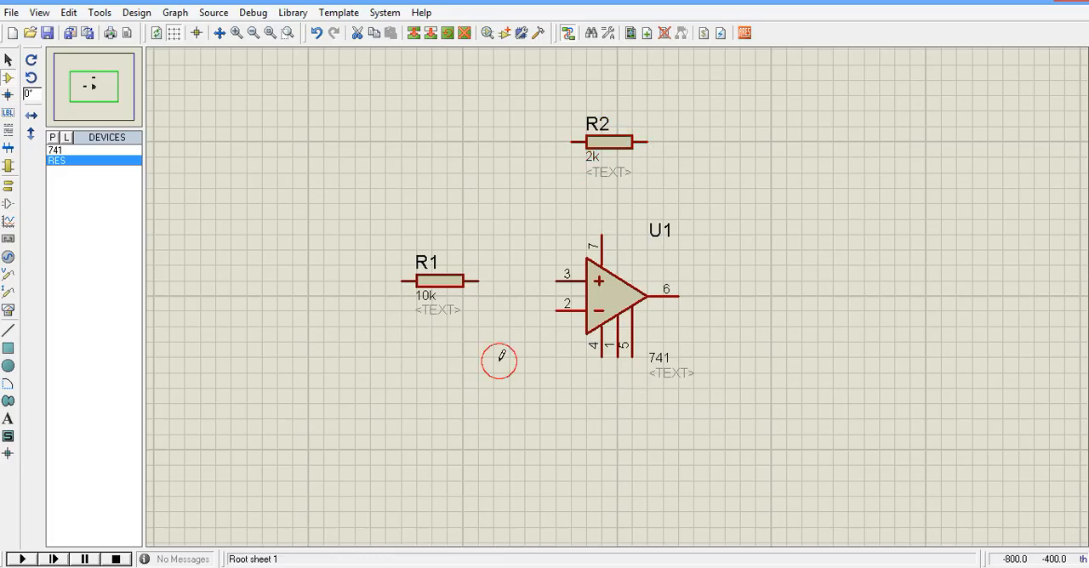
Set resistor R1's resistance to 1k and hide its component reference.
double_click(440, 288)
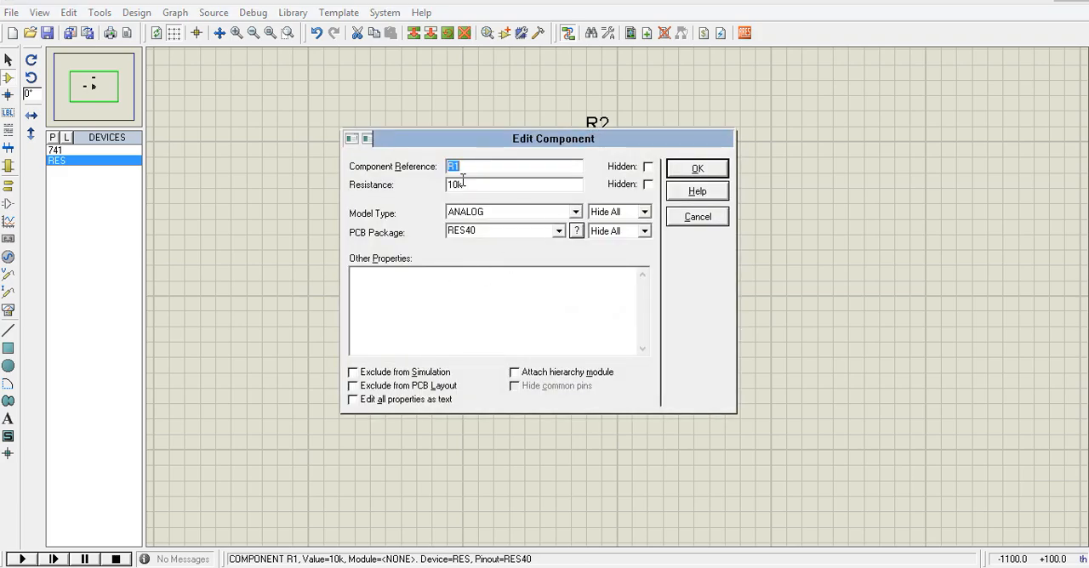
double_click(459, 185)
text(1k)
click(648, 169)
click(695, 170)
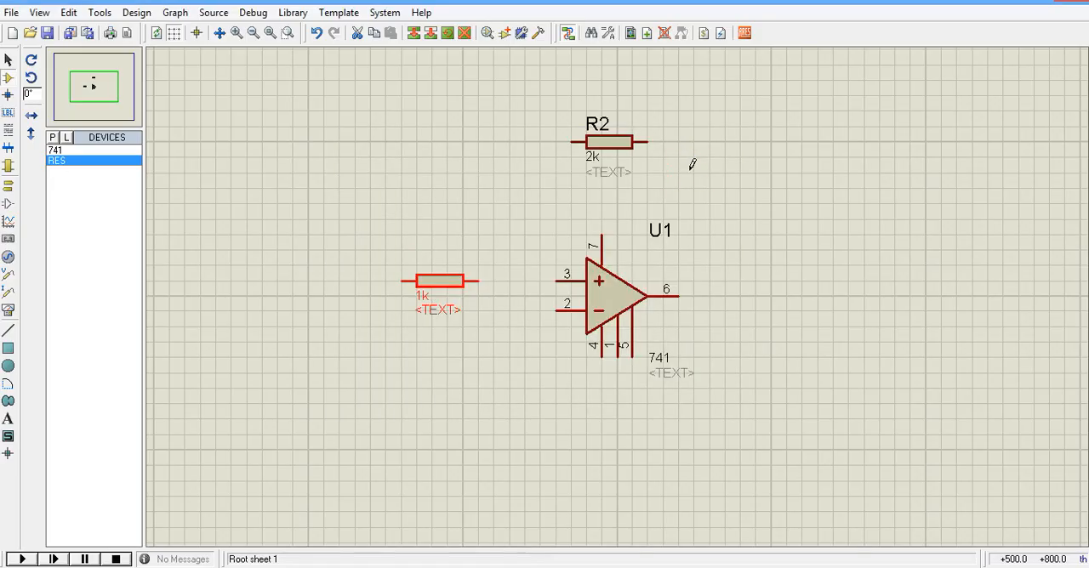
Unhide the component reference of resistor R1.
double_click(439, 290)
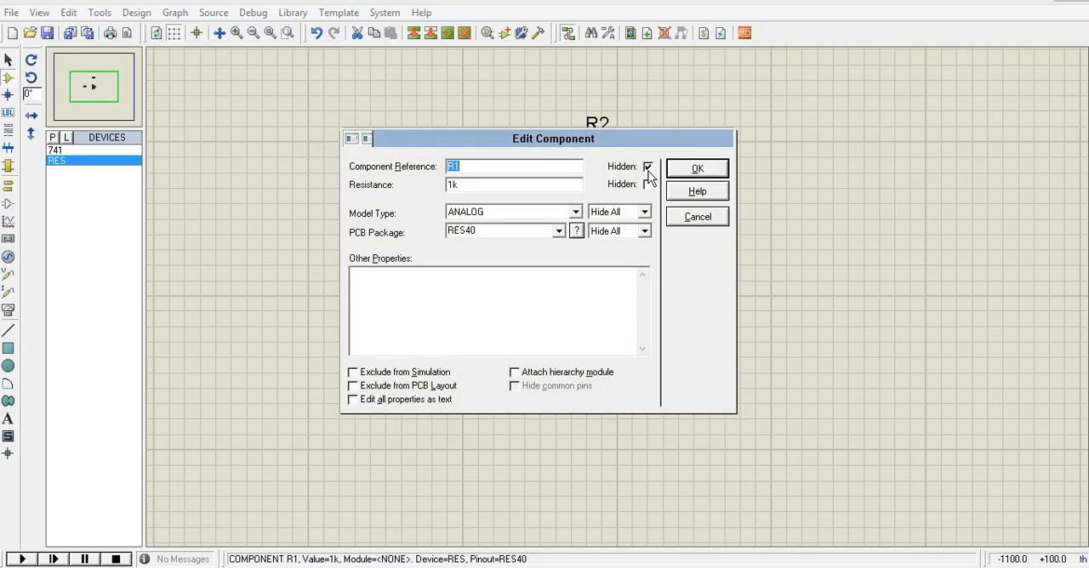
click(646, 166)
click(697, 171)
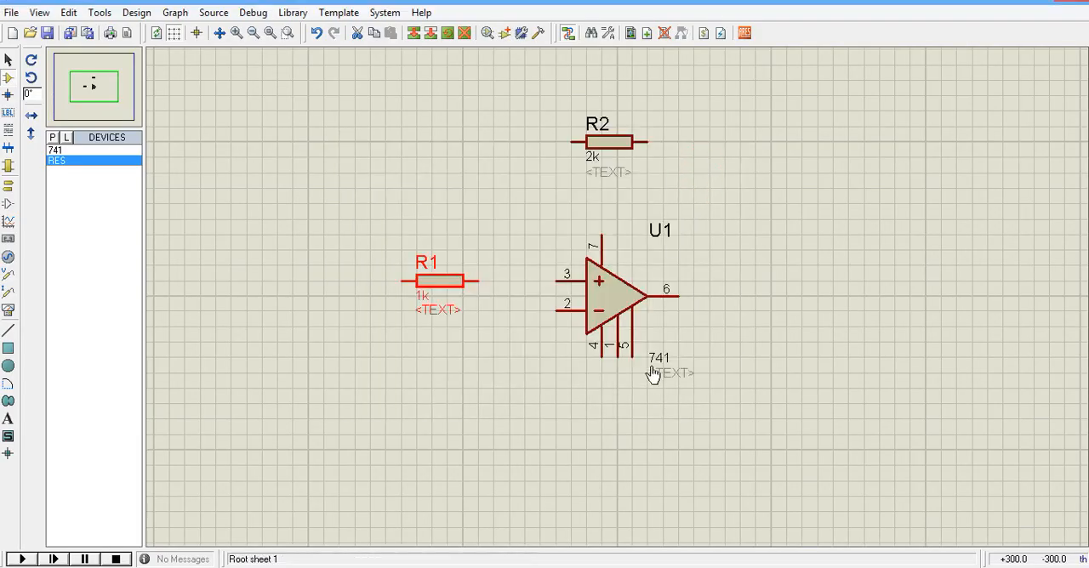
Wire R1 and one end of R2 to the op-amp's pin 3, and R2's other end to output pin 6.
click(572, 141)
click(557, 280)
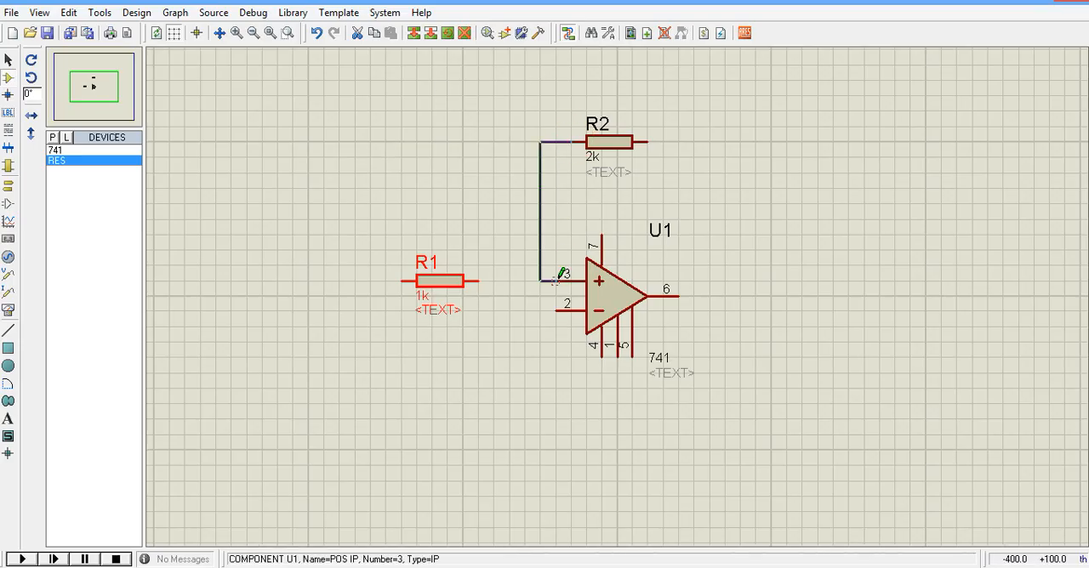
click(479, 281)
click(540, 281)
click(648, 142)
click(682, 294)
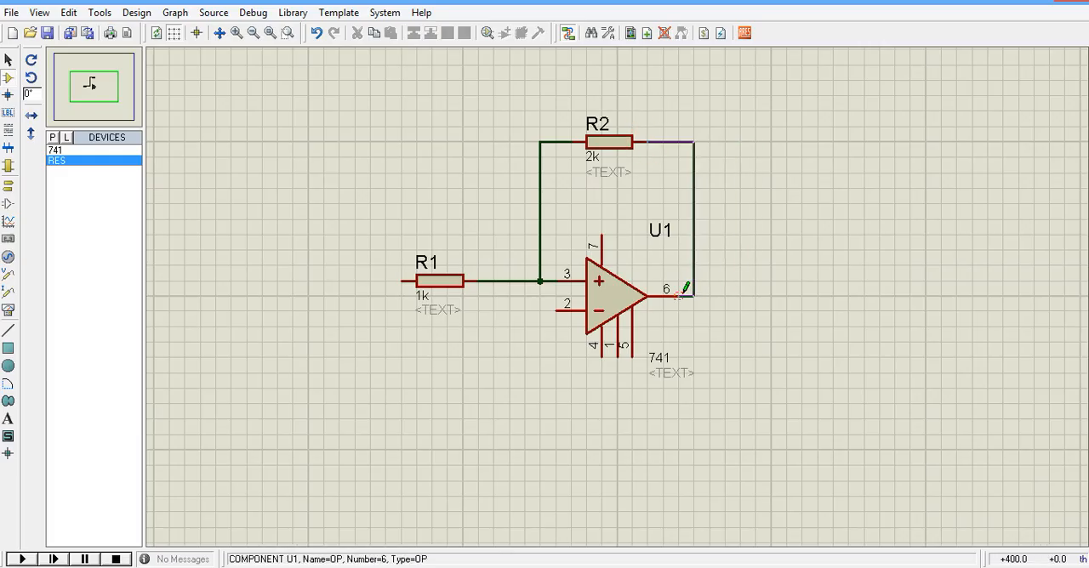
Draw open wire stubs ending in junction dots from R1's free end and from the op-amp's supply pins 7 and 4.
click(403, 282)
double_click(324, 279)
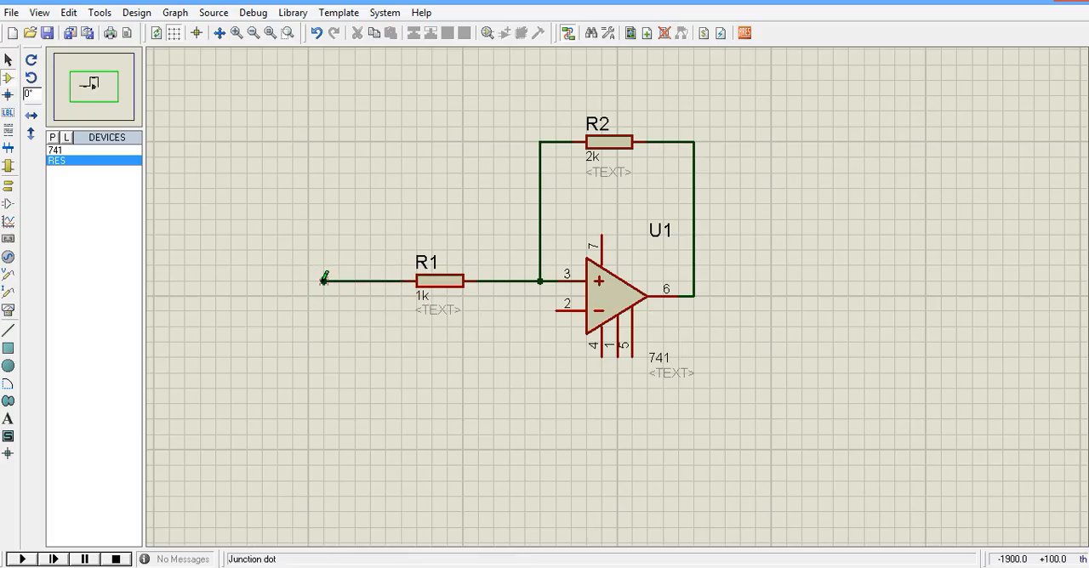
click(599, 236)
double_click(601, 205)
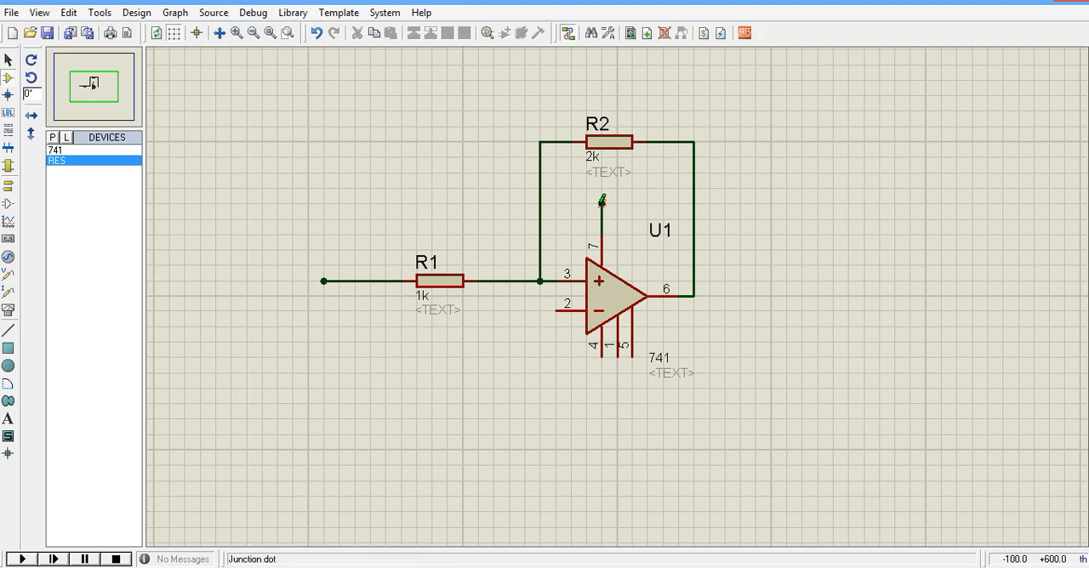
click(601, 358)
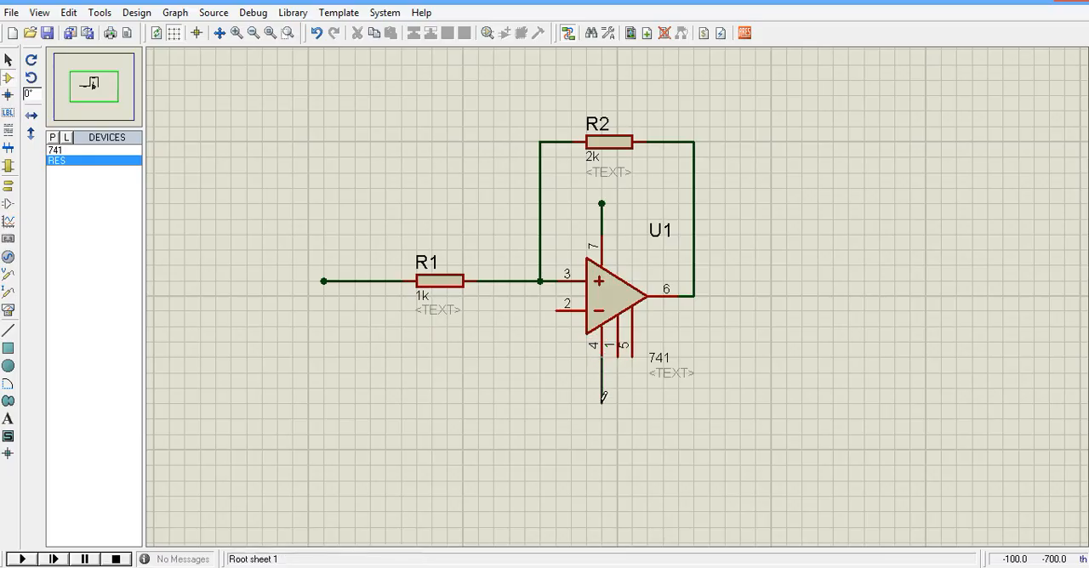
double_click(601, 403)
Place a DC generator on each supply wire of the op-amp, at pin 7 and pin 4.
click(9, 258)
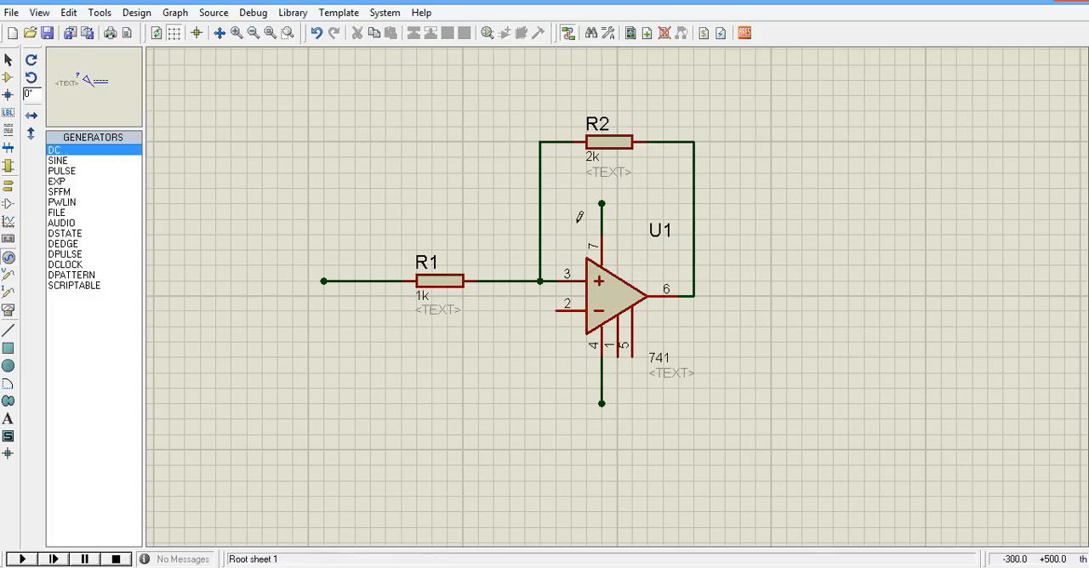
click(602, 211)
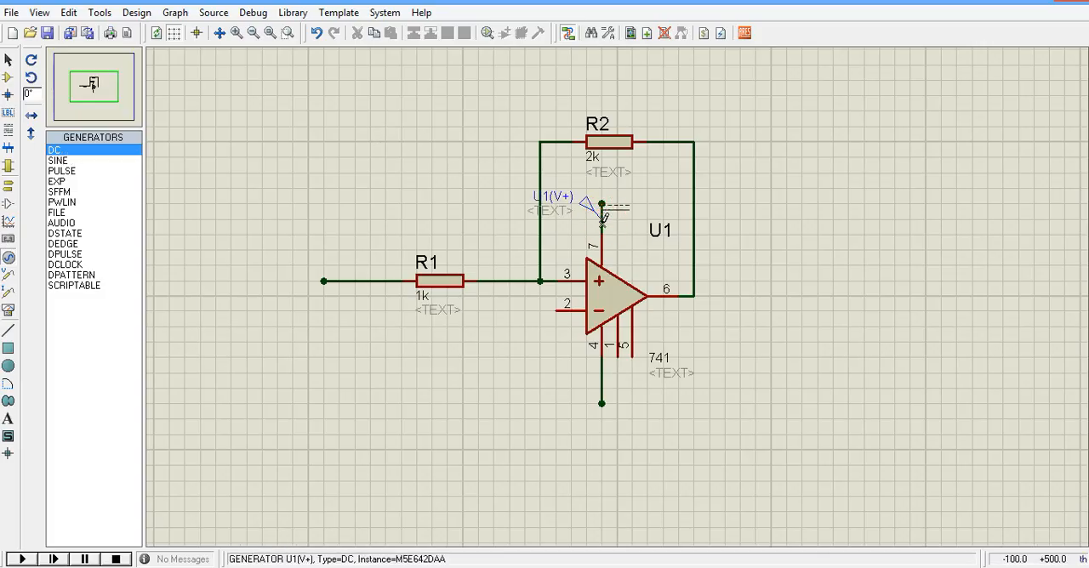
click(604, 382)
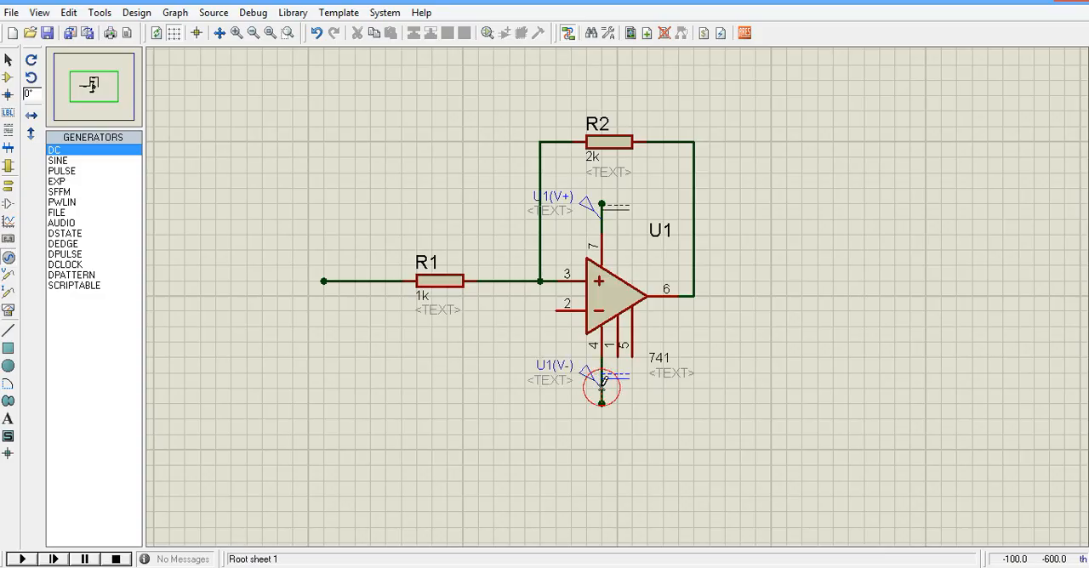
Set the voltage of the DC generator on the op-amp's pin 7 to 12 V.
click(626, 217)
click(626, 217)
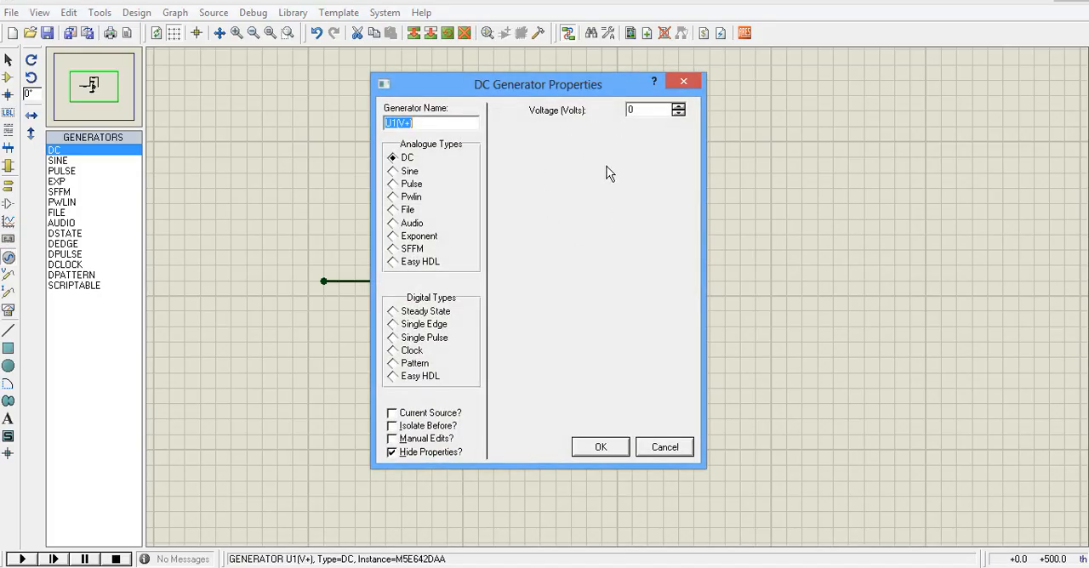
click(640, 110)
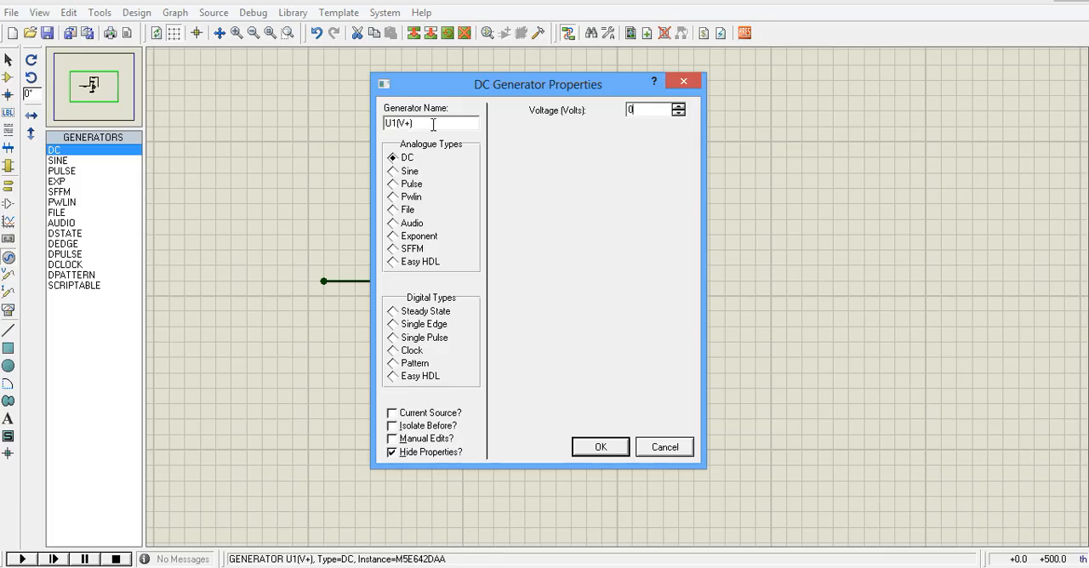
key(BackSpace)
text(12)
click(600, 449)
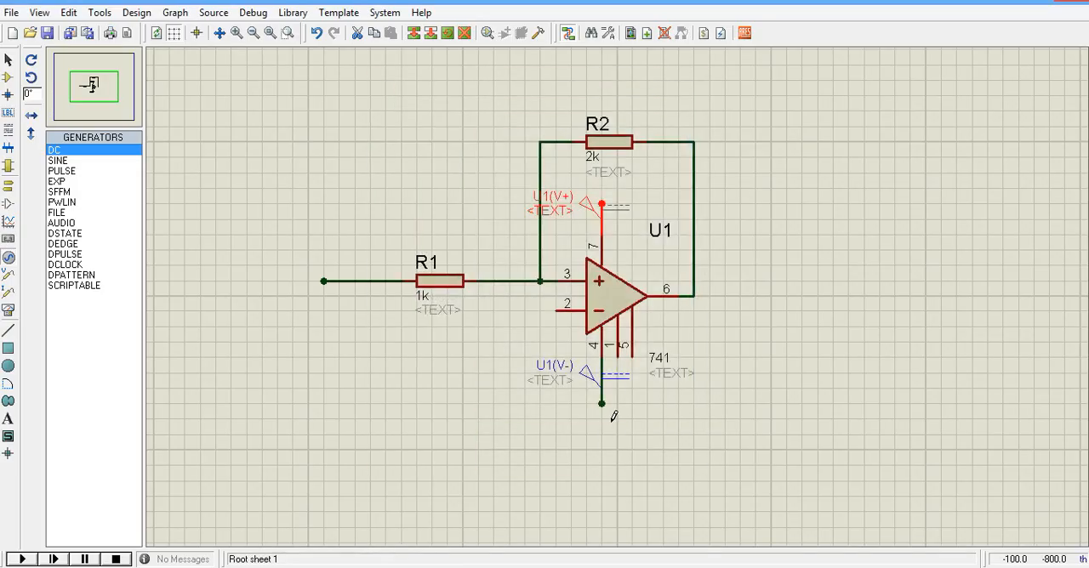
Set the voltage of the DC generator on the op-amp's pin 4 to -12 V.
double_click(620, 388)
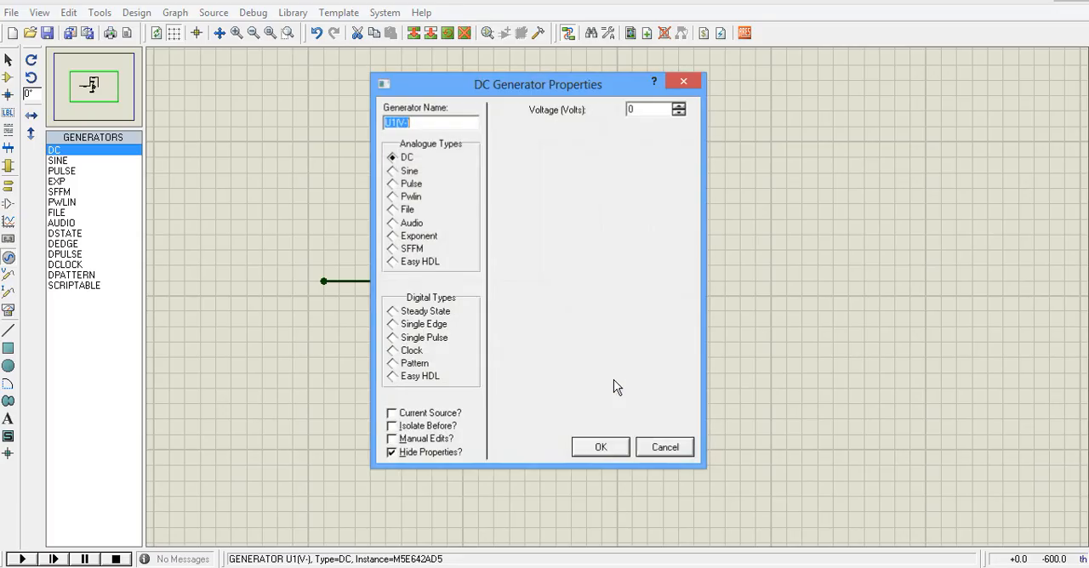
click(640, 111)
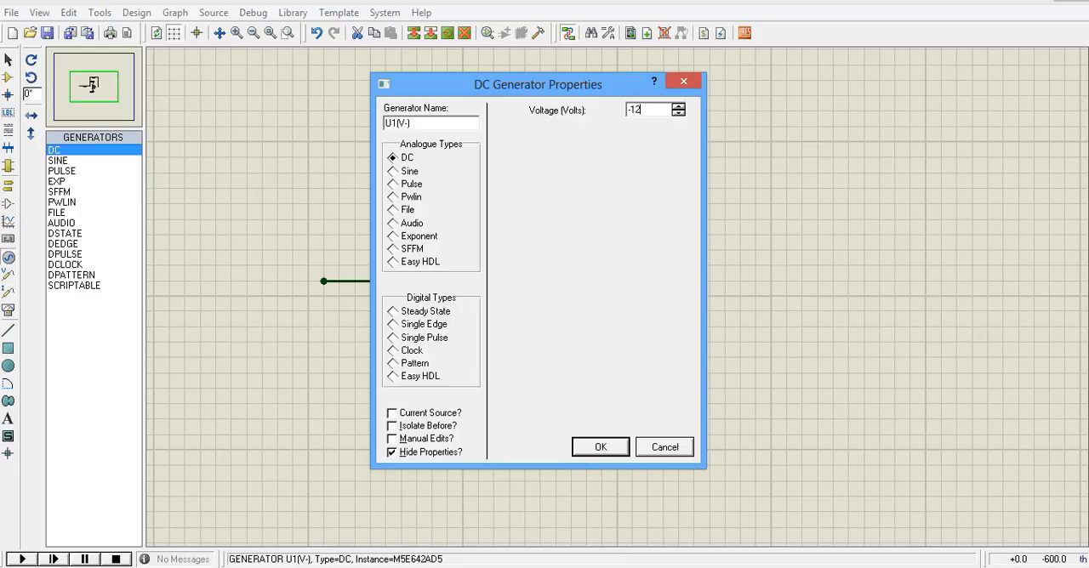
click(601, 446)
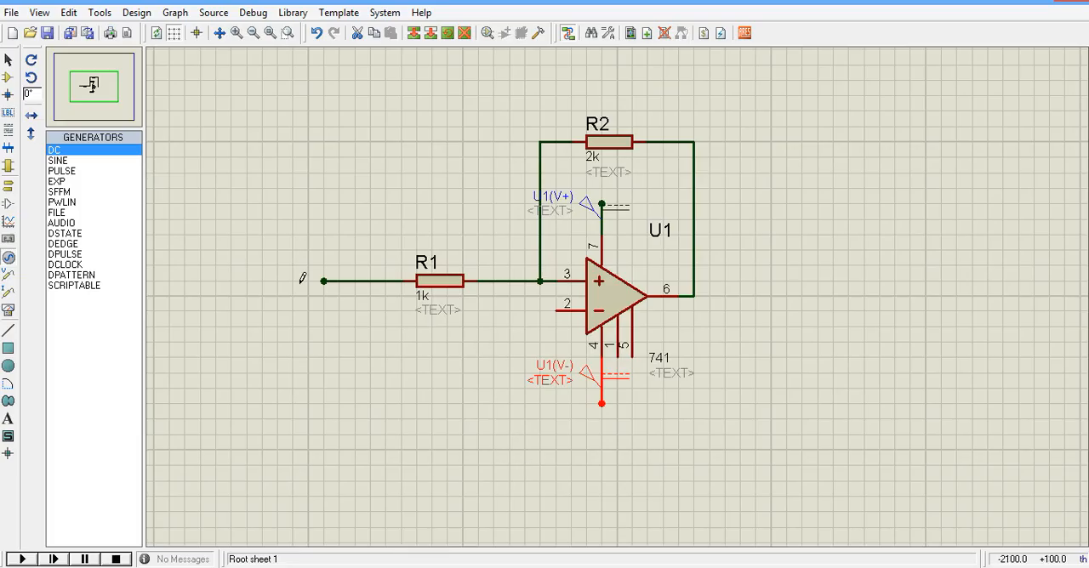
Place a sine generator on R1's free input wire, set its amplitude to 8 V and change its frequency.
click(56, 160)
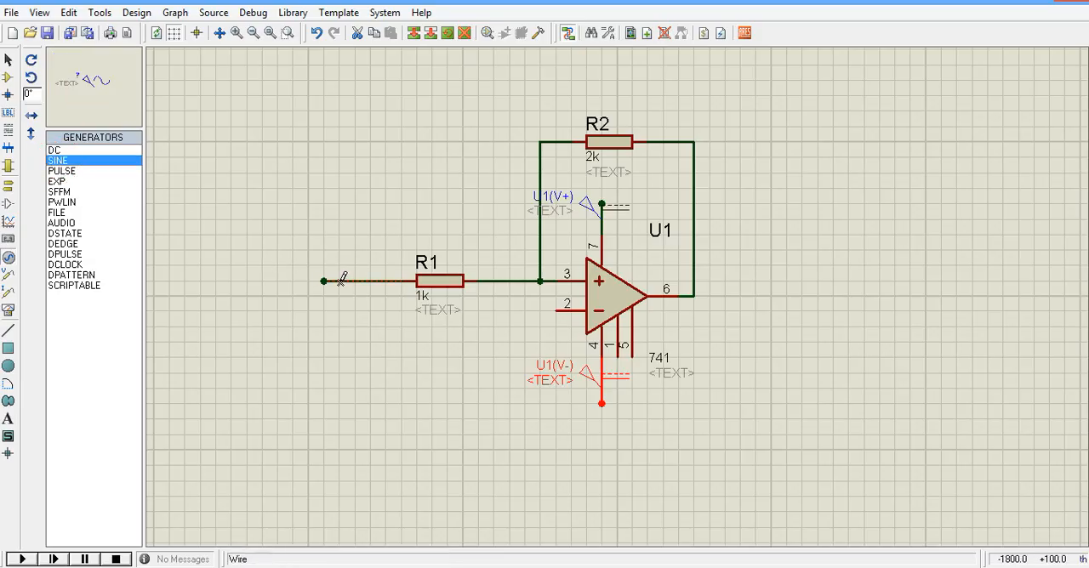
click(343, 281)
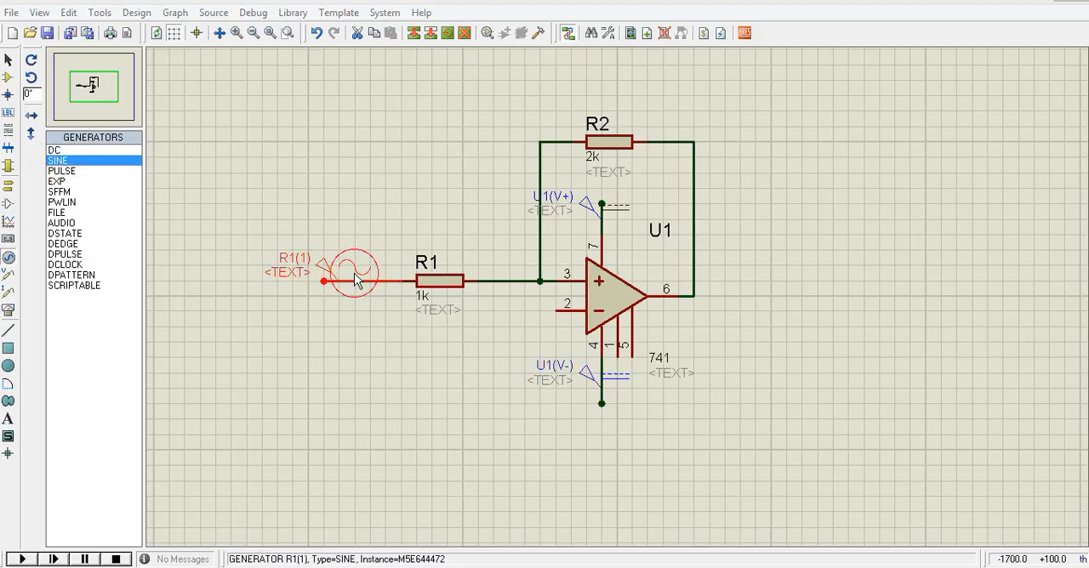
double_click(356, 280)
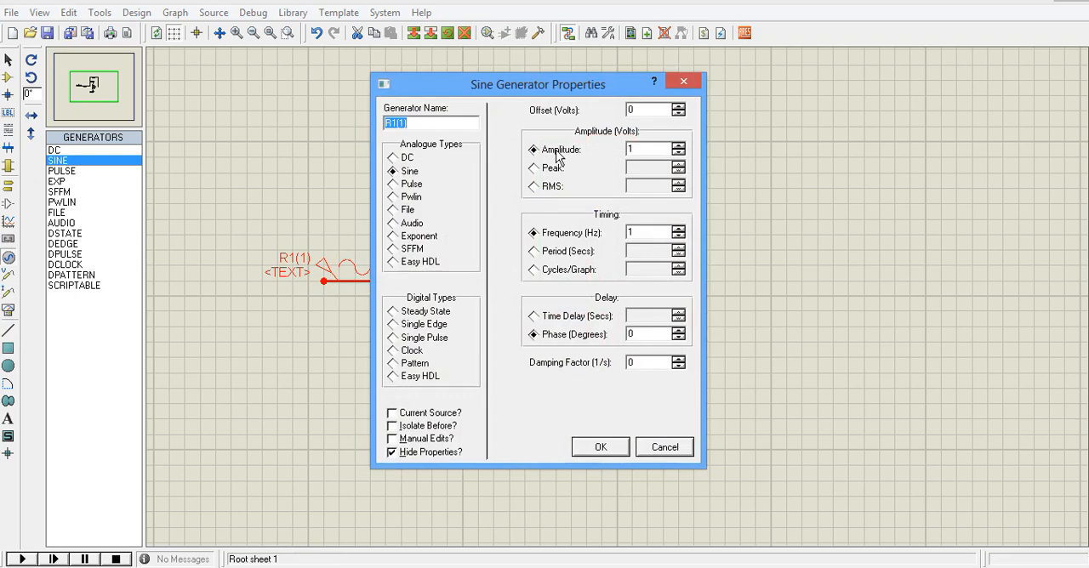
click(642, 150)
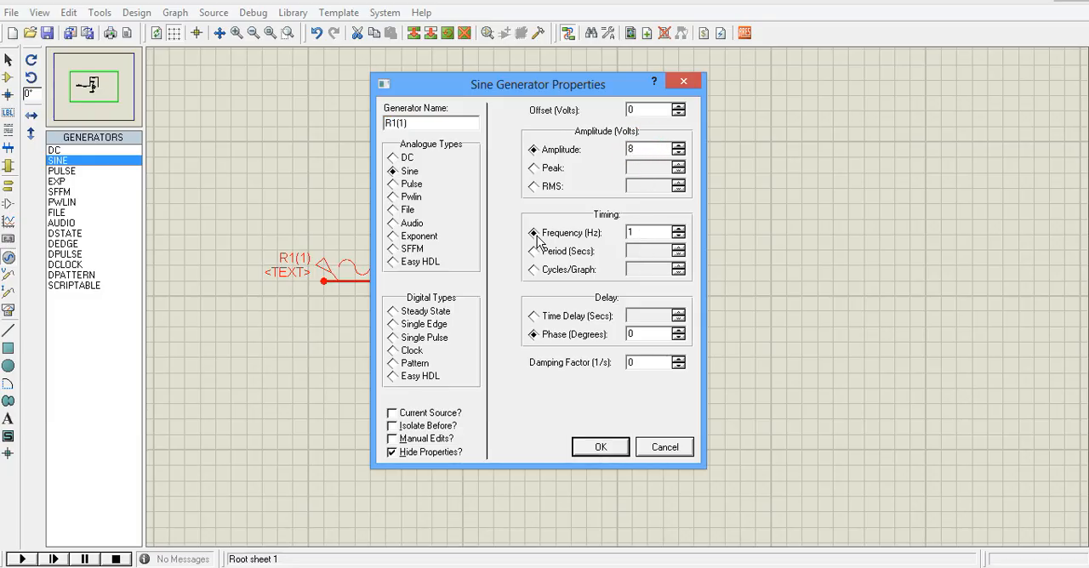
click(639, 234)
click(620, 444)
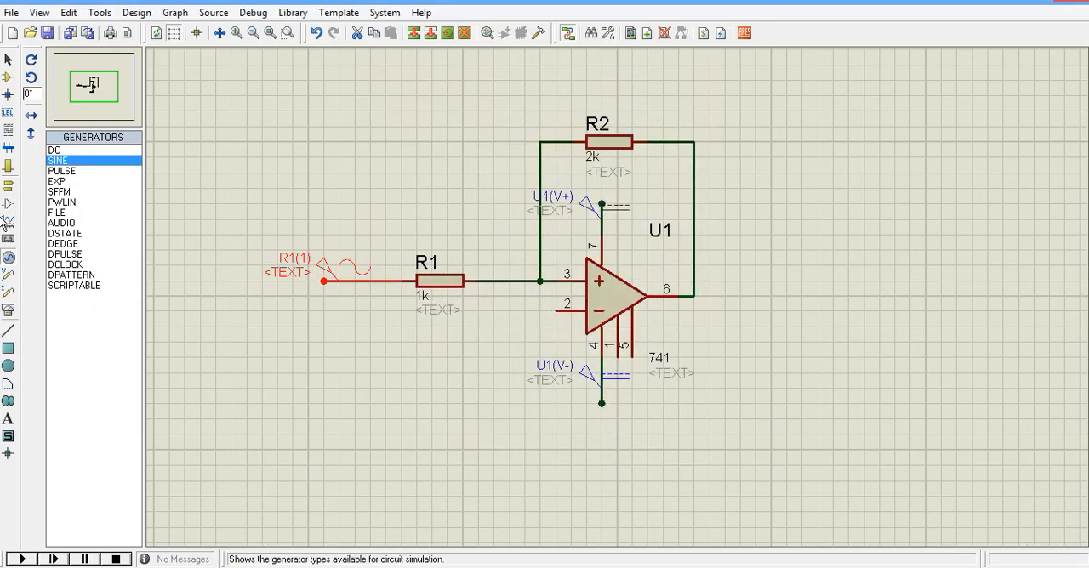
Place a ground terminal below the op-amp's inverting input and wire it to pin 2.
click(9, 187)
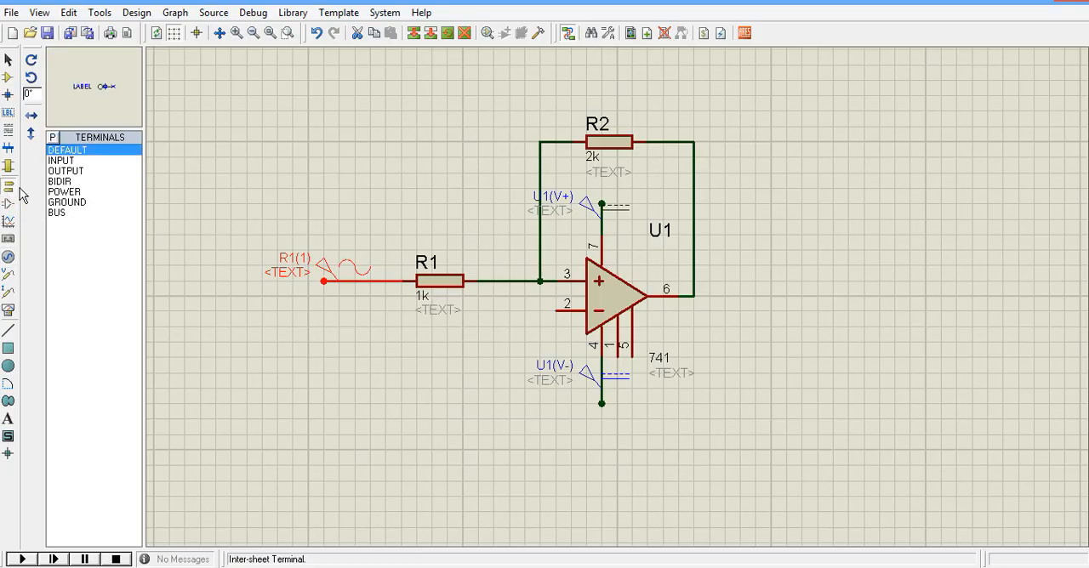
click(68, 203)
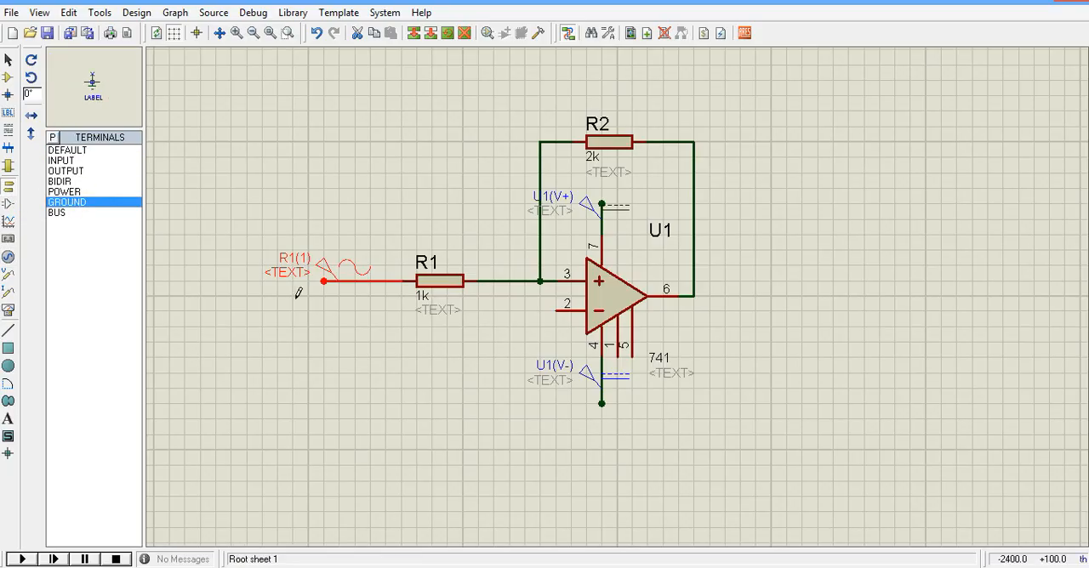
click(506, 328)
click(504, 338)
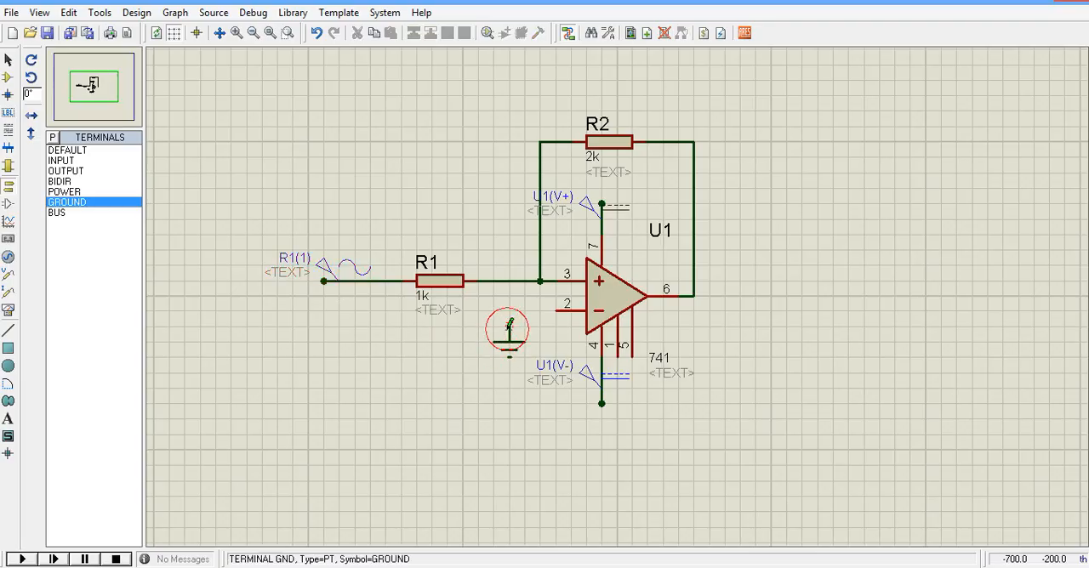
click(509, 324)
click(555, 311)
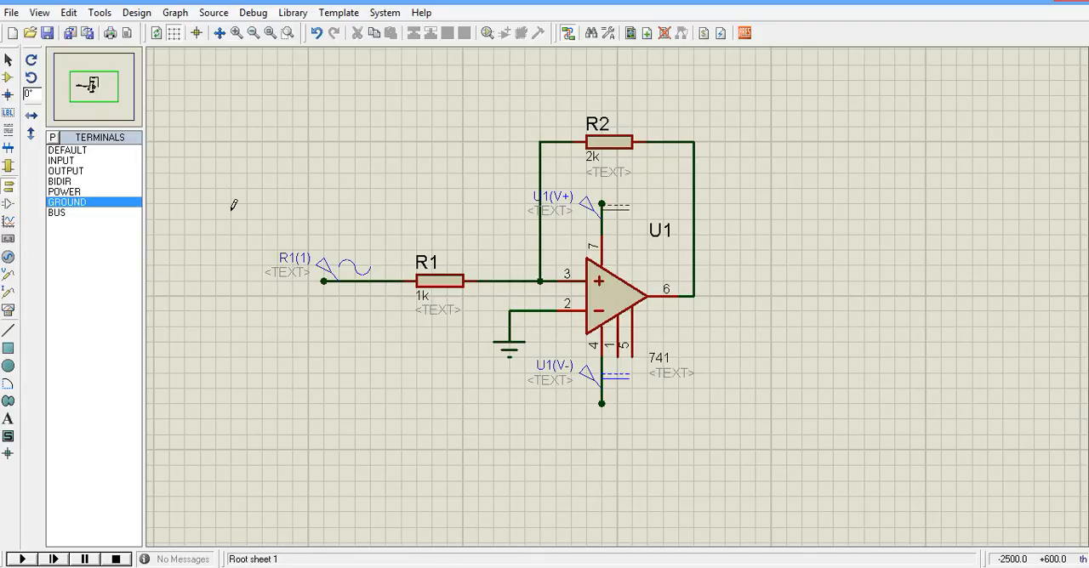
Place an oscilloscope to the right of the op-amp circuit.
click(9, 311)
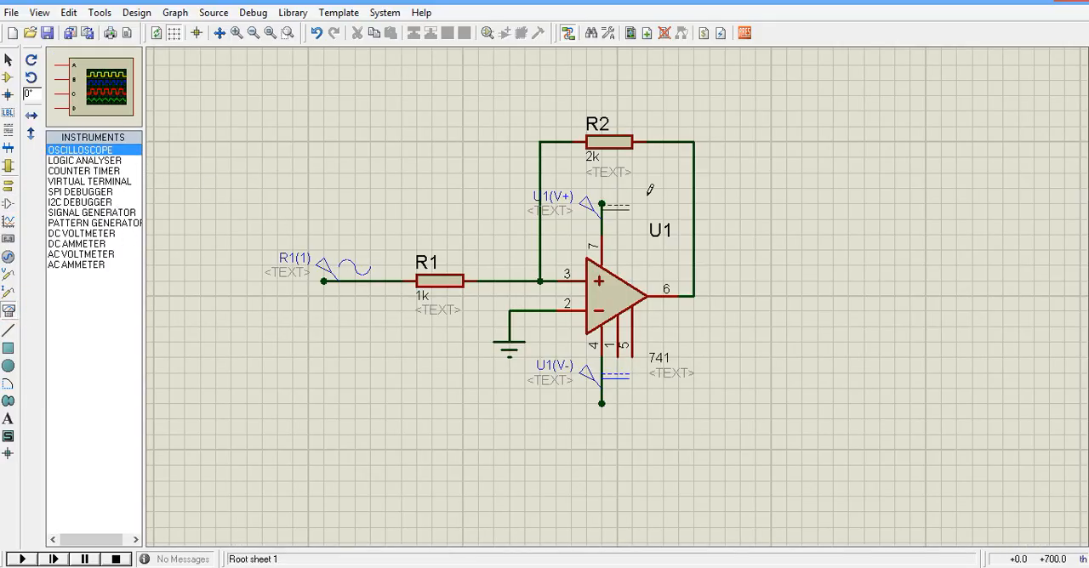
click(888, 274)
click(886, 273)
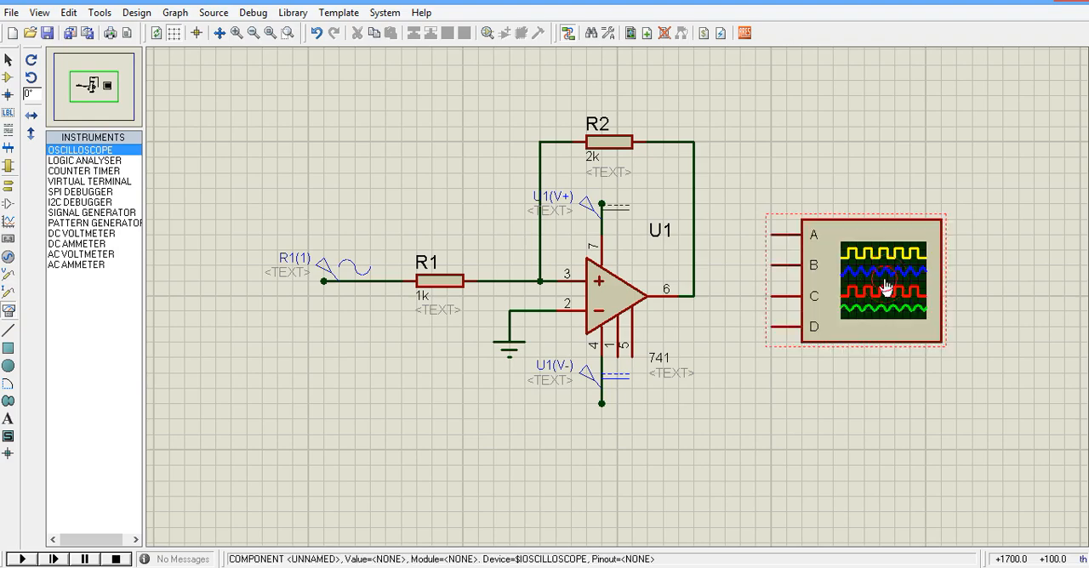
Wire oscilloscope channel A over the circuit to the sine generator's wire, and channel B to the op-amp's output wire.
click(771, 234)
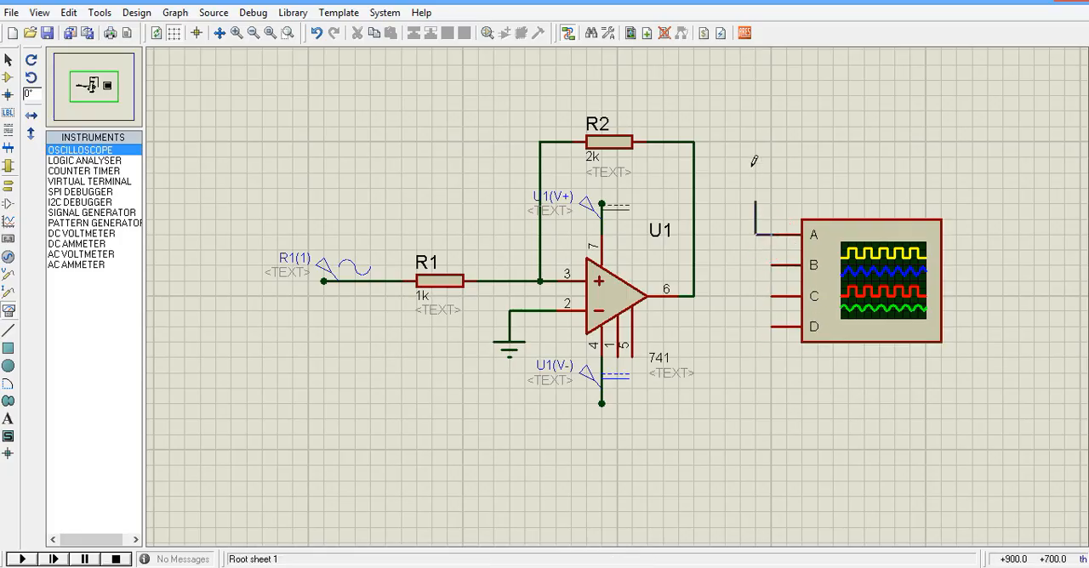
click(726, 79)
click(372, 281)
click(371, 281)
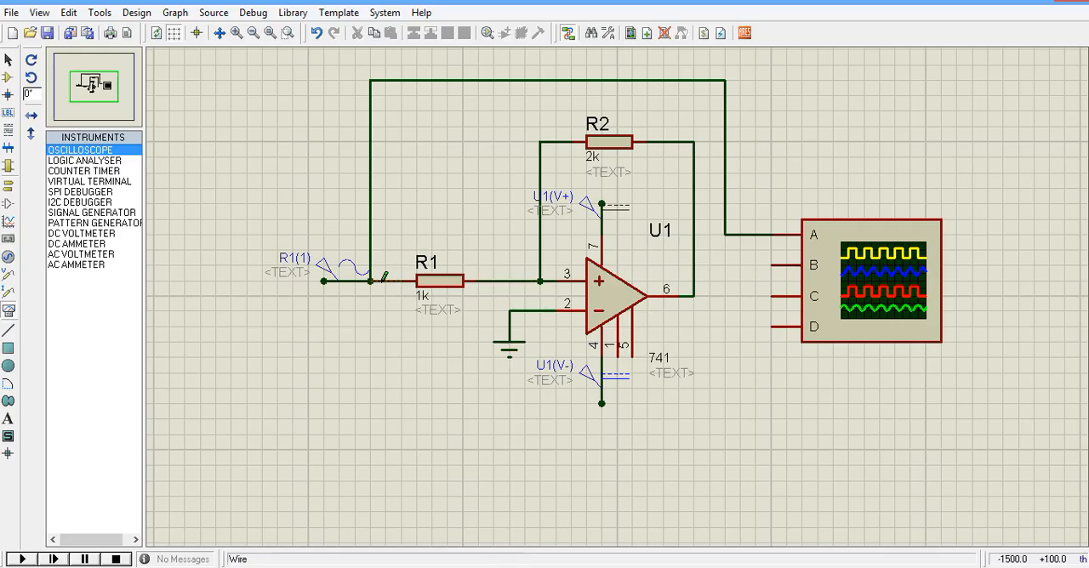
click(771, 263)
click(694, 265)
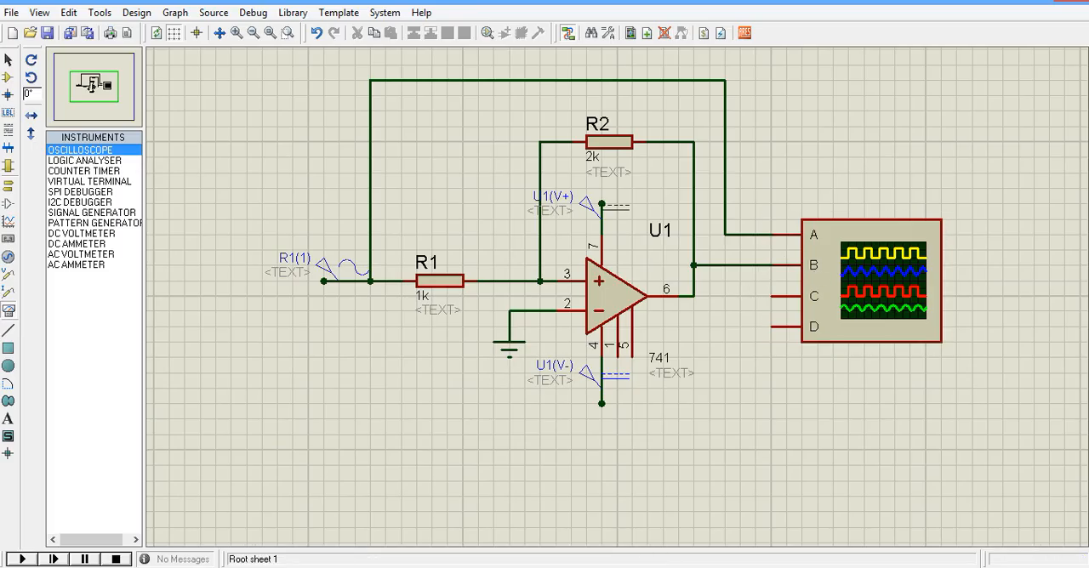
Run the simulation and turn off oscilloscope channels C and D.
click(22, 559)
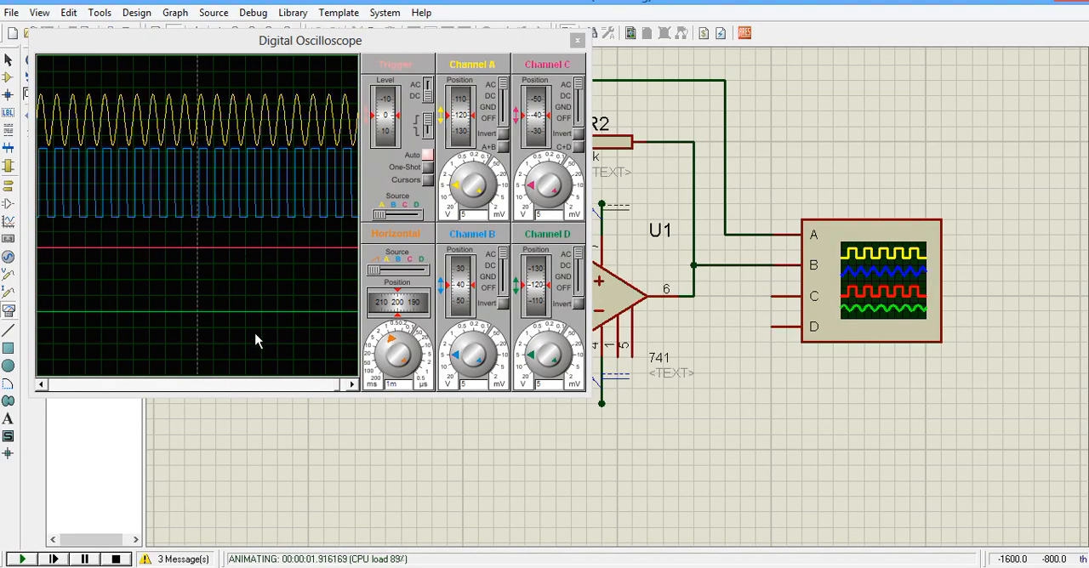
click(578, 128)
click(579, 290)
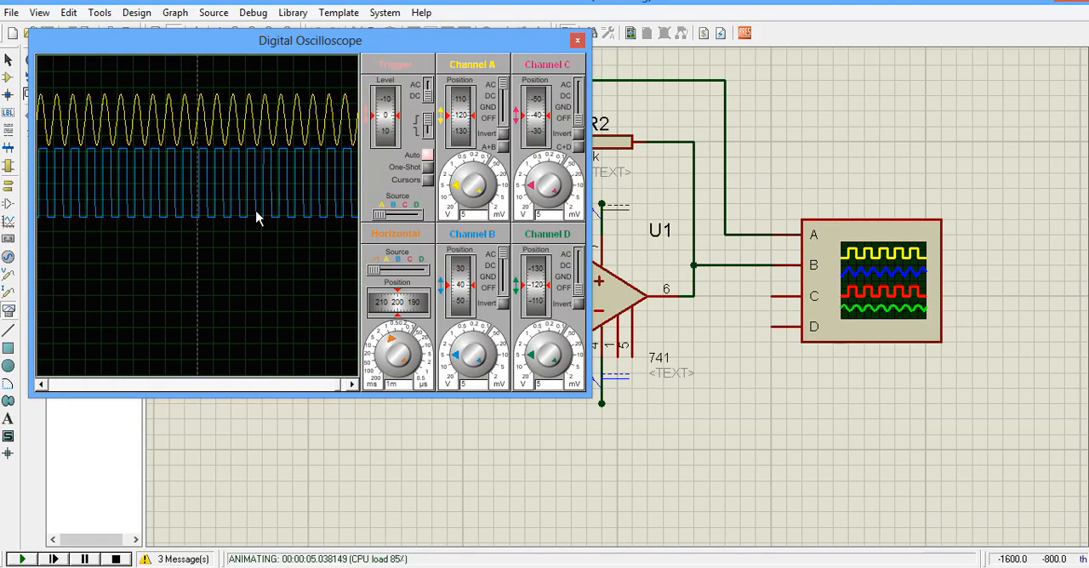
Set channels A and B to position 0 and 2 V per division, with a 100 µs time base and Auto trigger off.
click(463, 117)
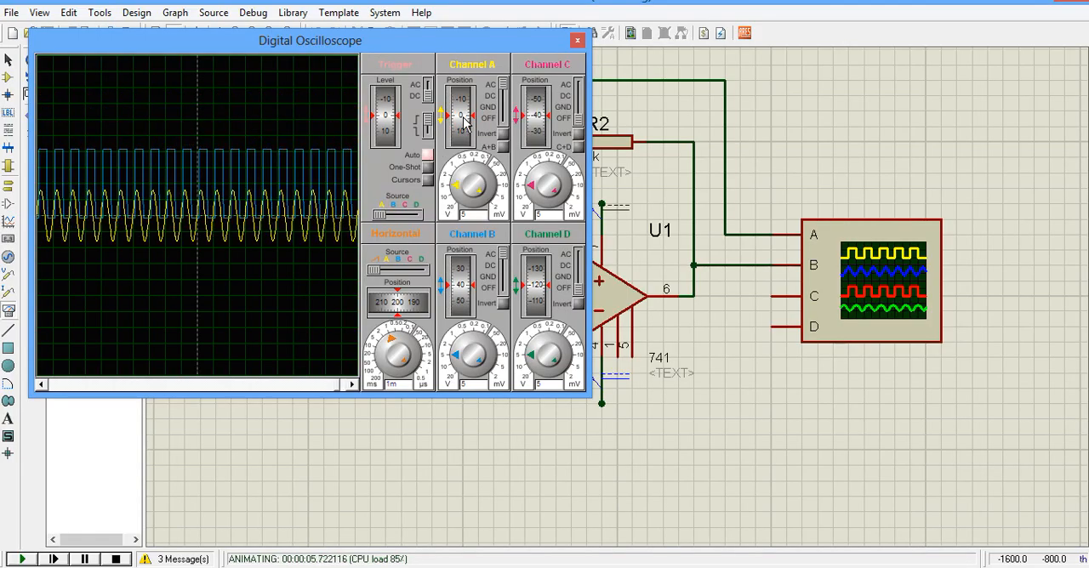
click(462, 289)
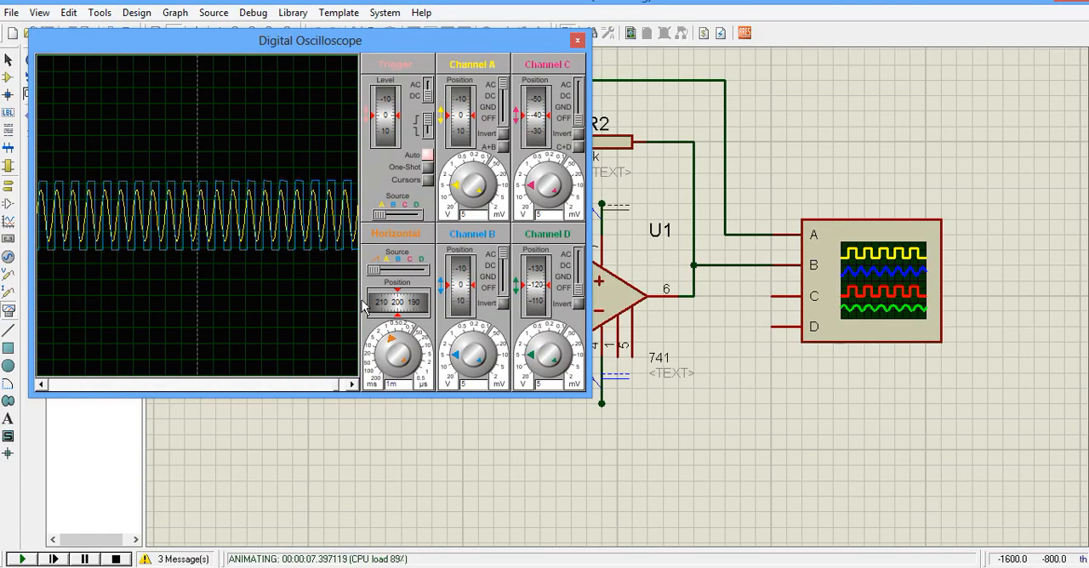
click(412, 338)
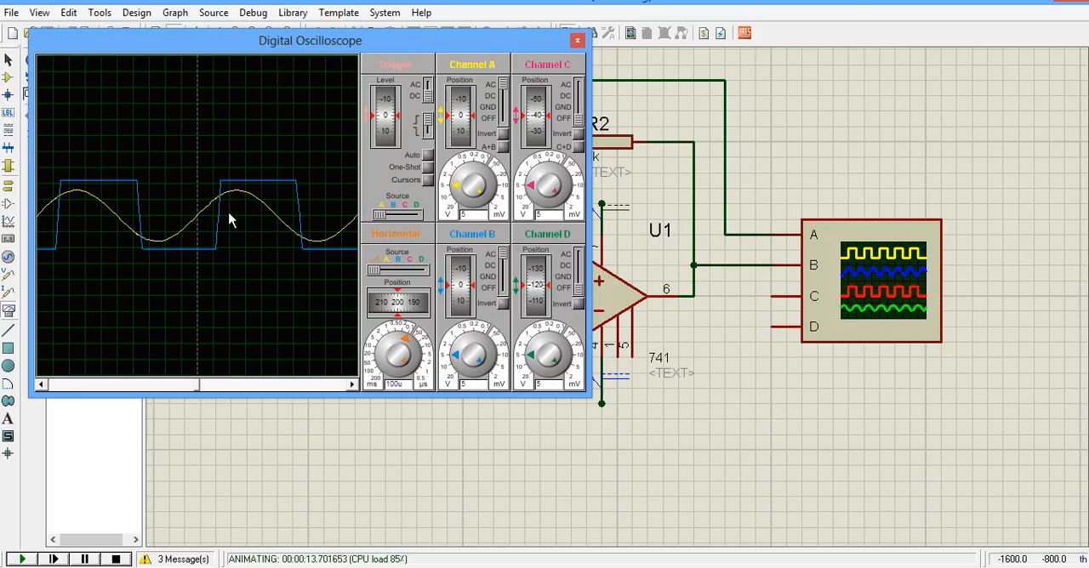
click(457, 184)
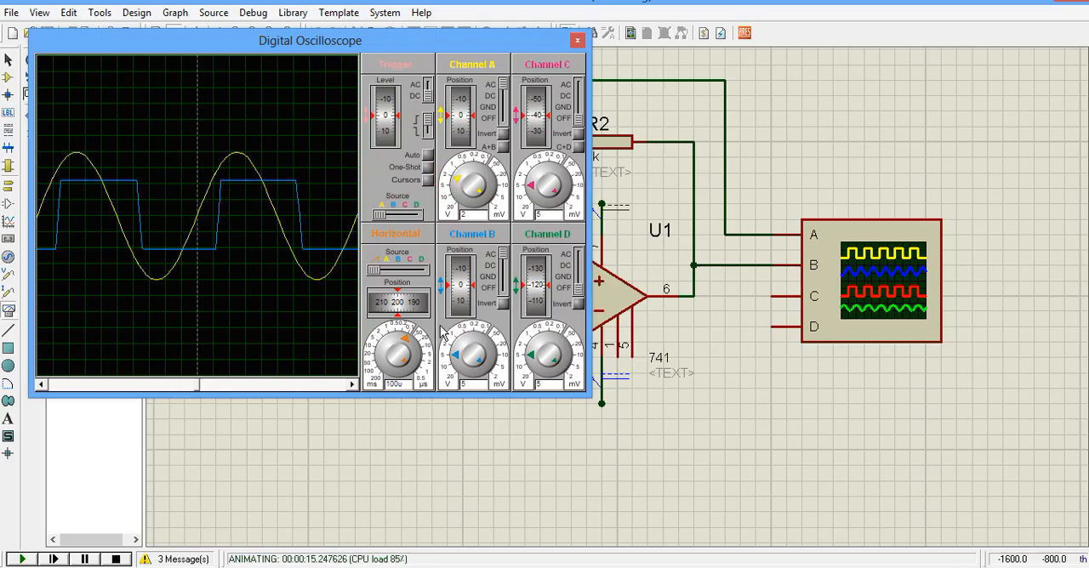
click(456, 354)
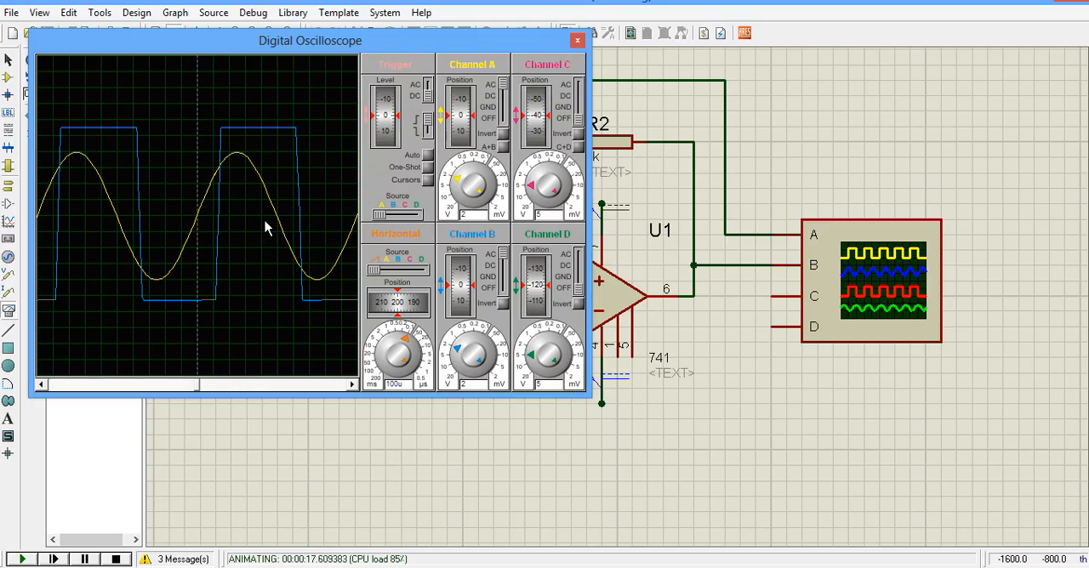
click(427, 180)
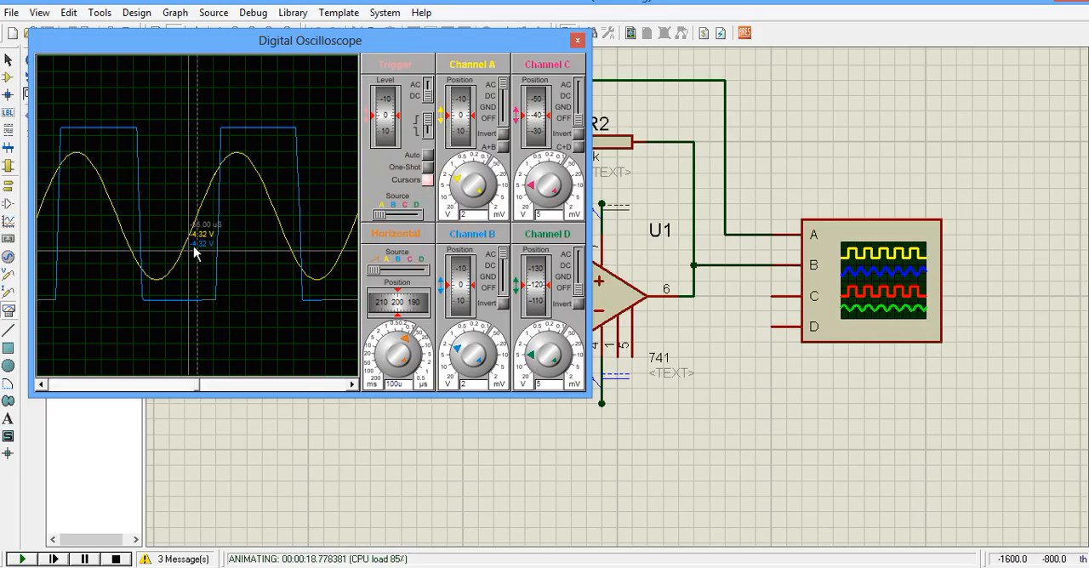
right_click(253, 264)
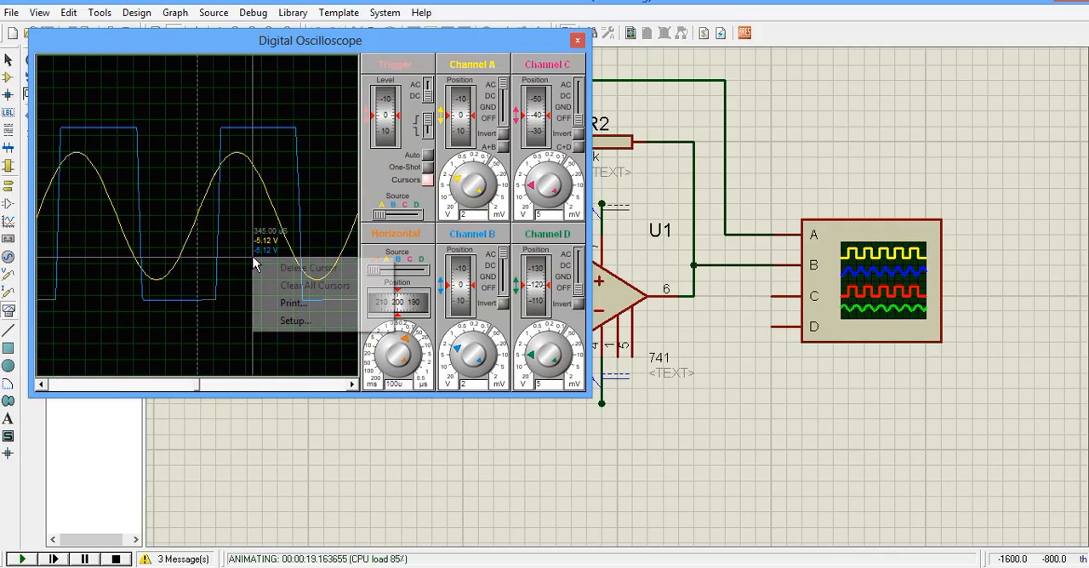
click(236, 329)
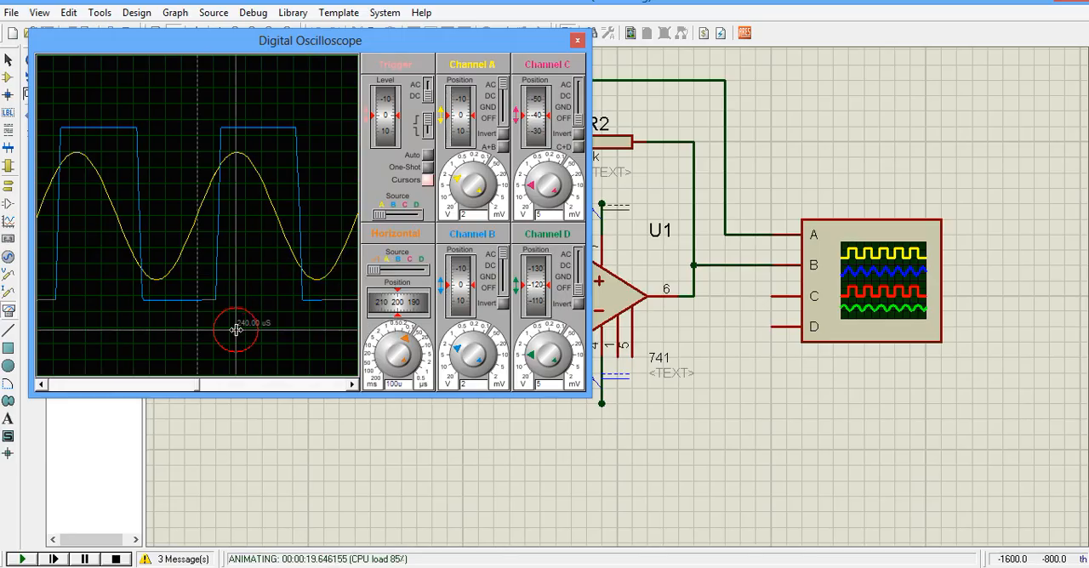
click(427, 180)
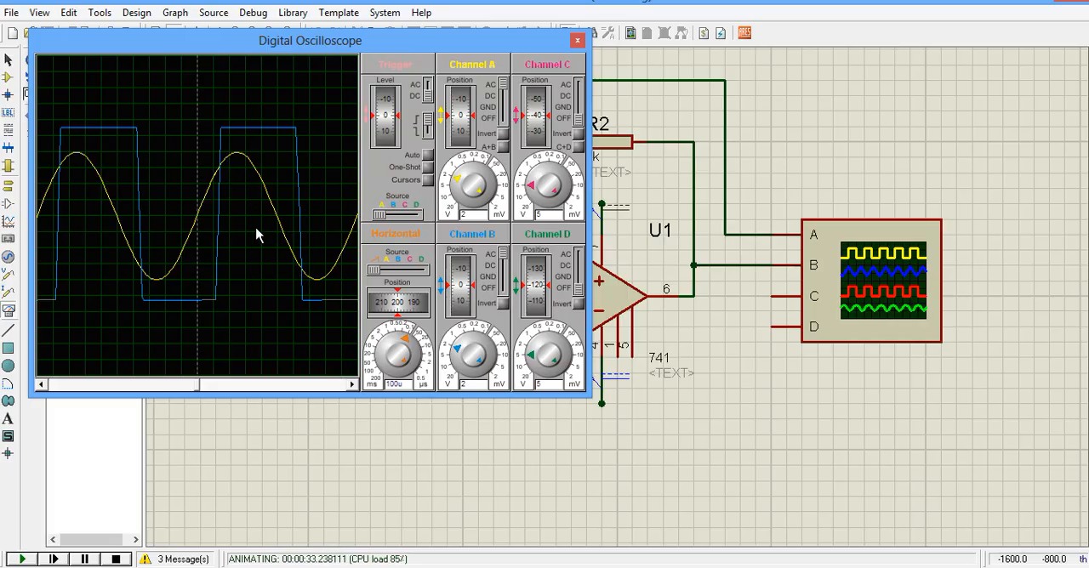
Turn the oscilloscope's cursors on and clear all cursor marks from the display.
click(429, 181)
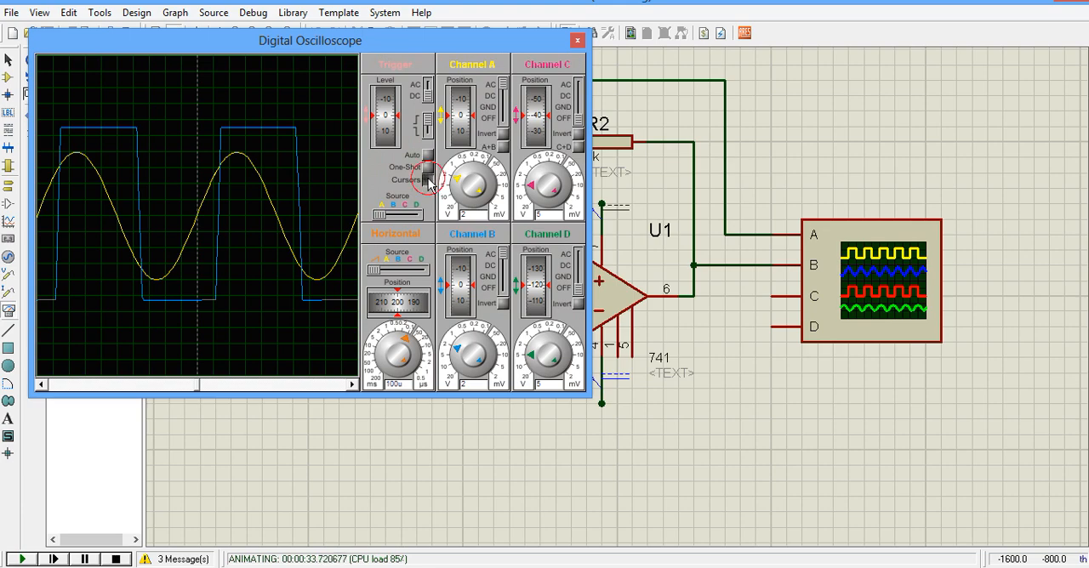
click(196, 219)
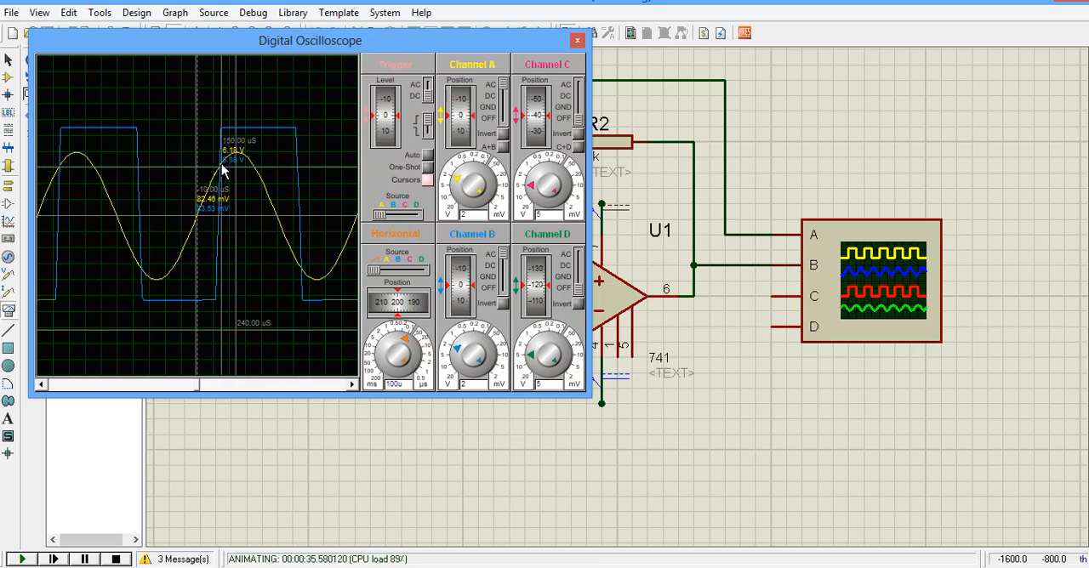
right_click(255, 280)
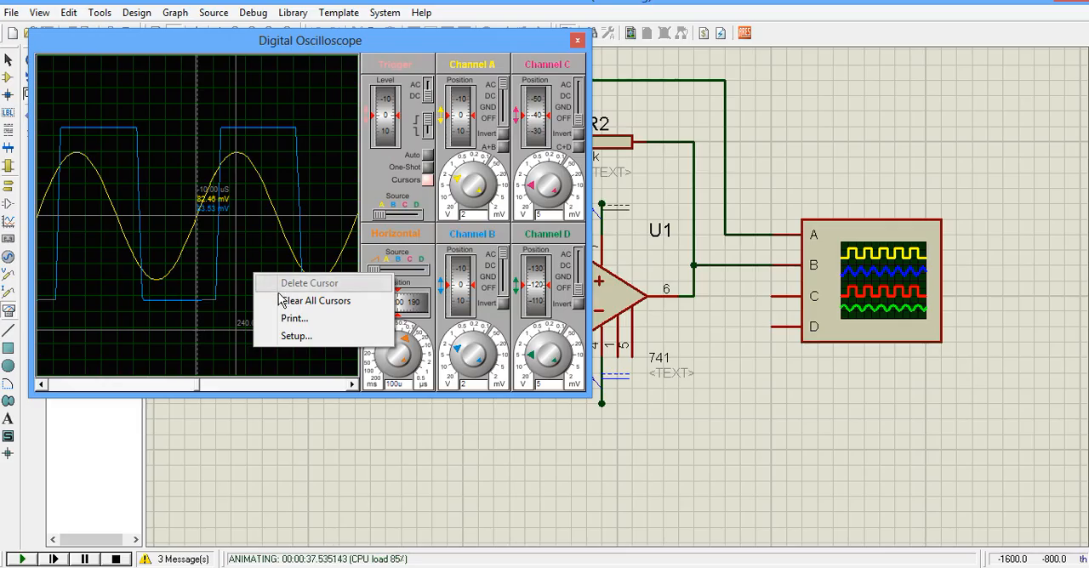
click(290, 301)
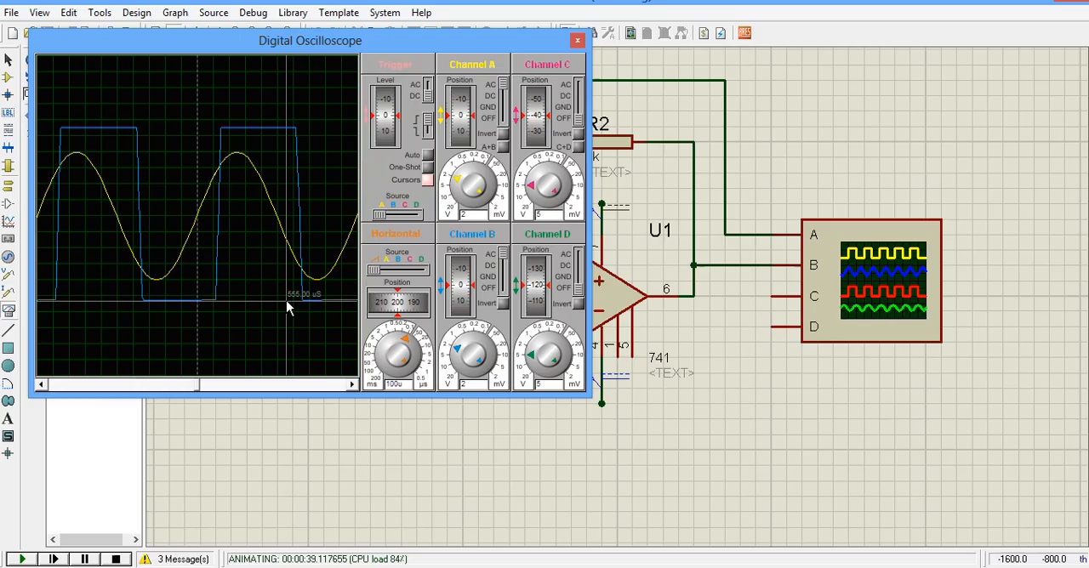
Mark the upper and lower switching levels of the waveforms with cursors, and move the oscilloscope window aside to uncover the circuit.
click(197, 167)
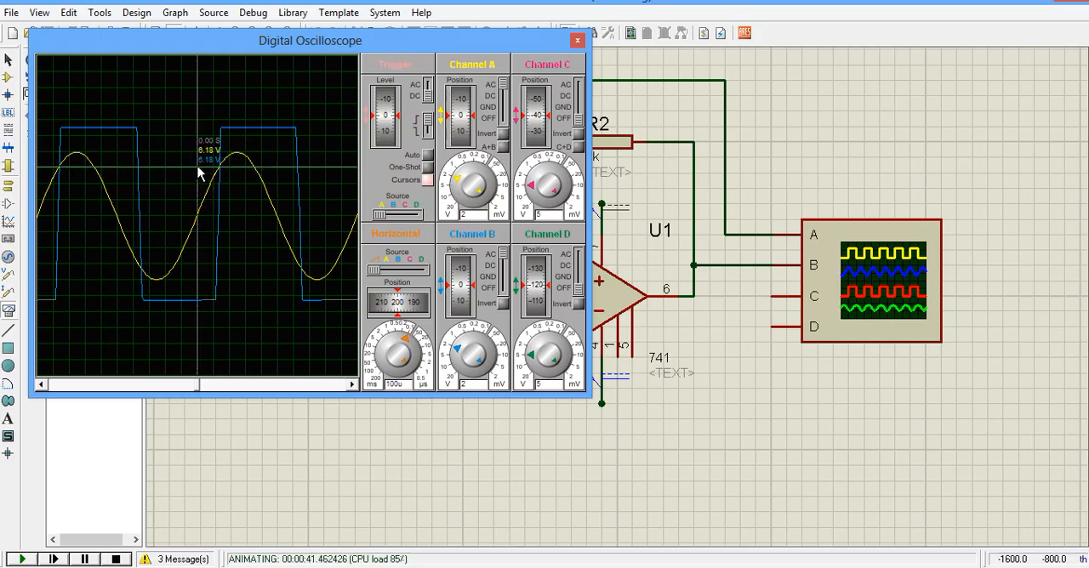
click(303, 274)
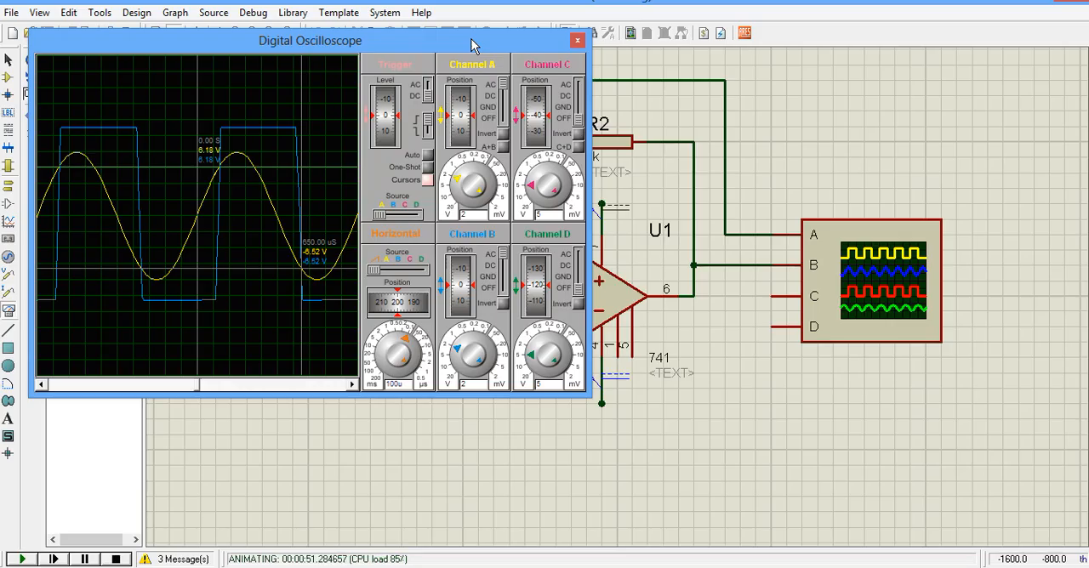
drag(472, 43, 187, 180)
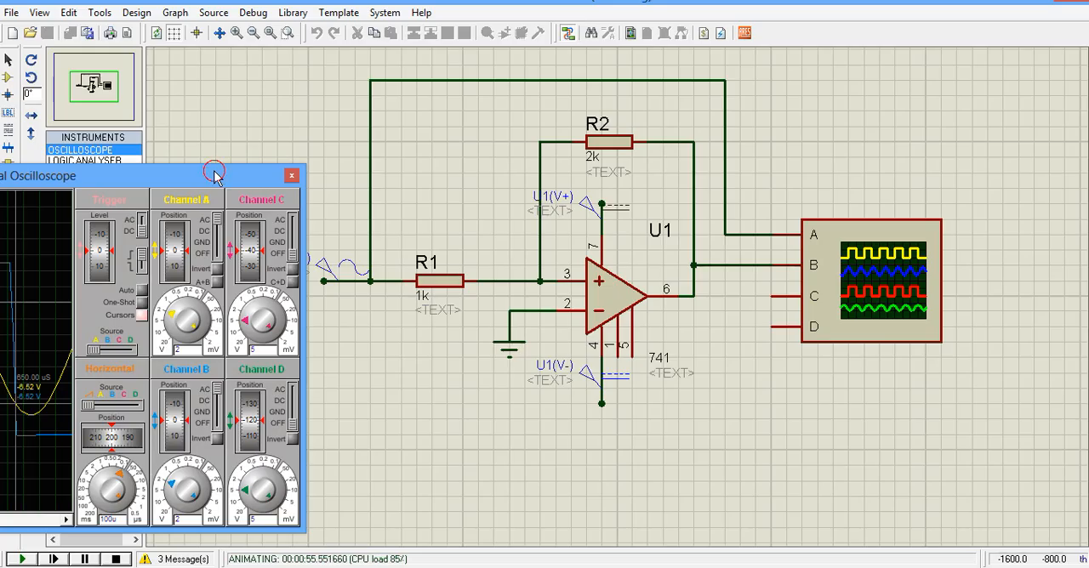
Bring the oscilloscope back into full view and plot channel B against A, with trigger source B and horizontal source A.
drag(213, 174, 294, 155)
drag(429, 145, 608, 76)
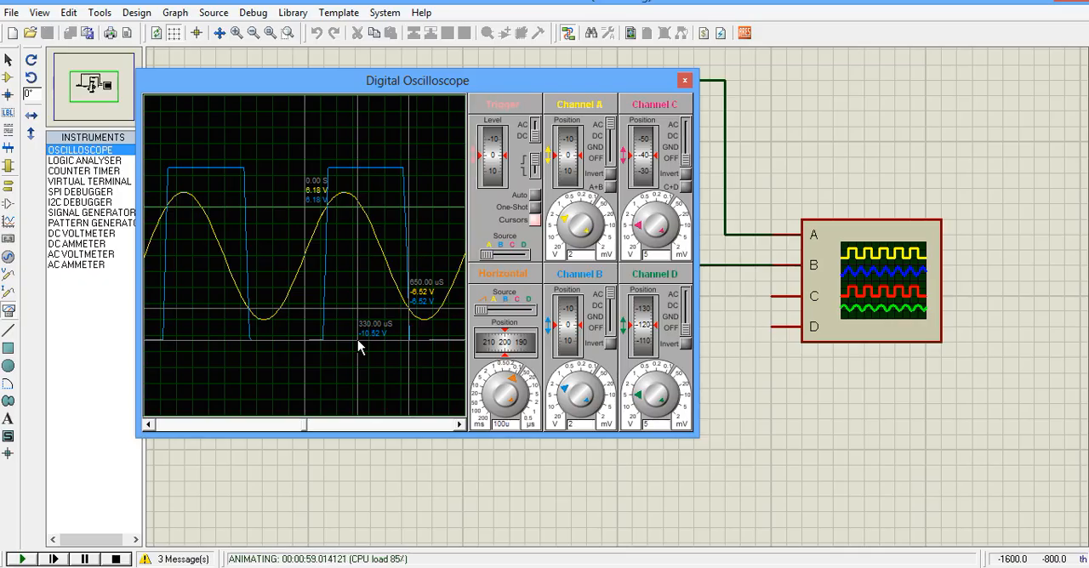
click(535, 220)
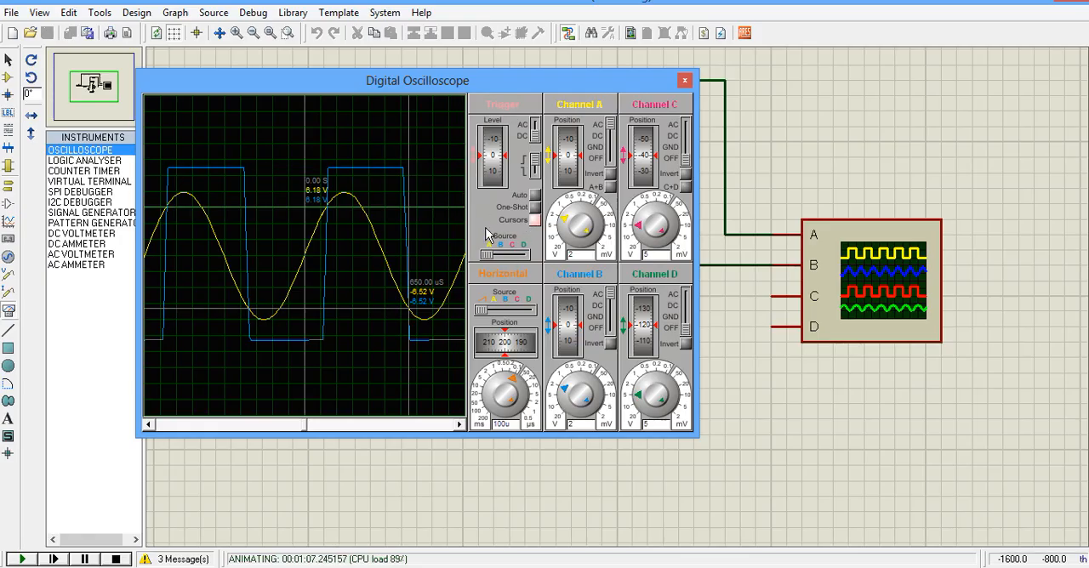
click(499, 254)
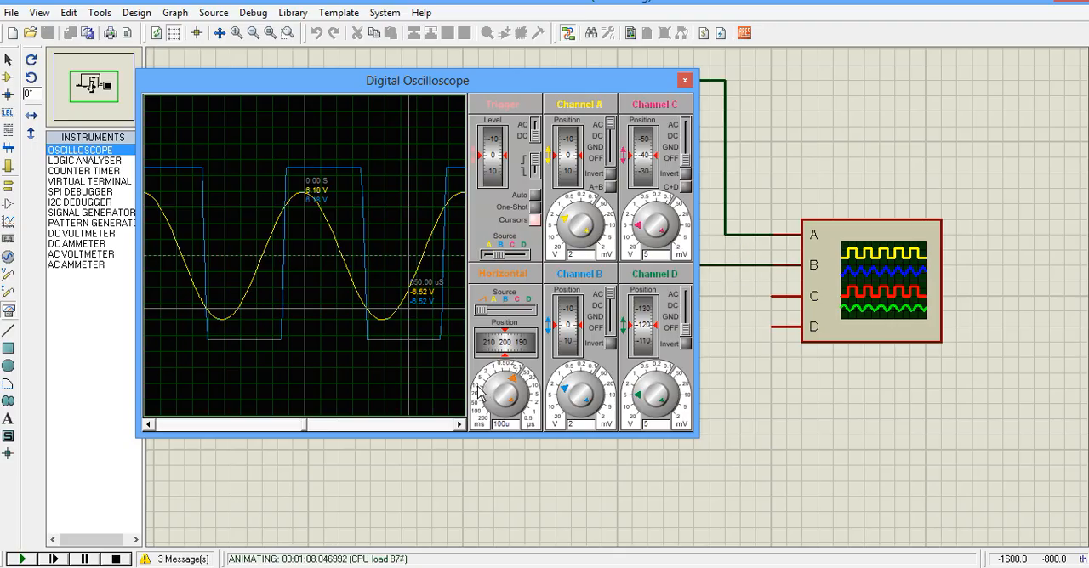
click(496, 315)
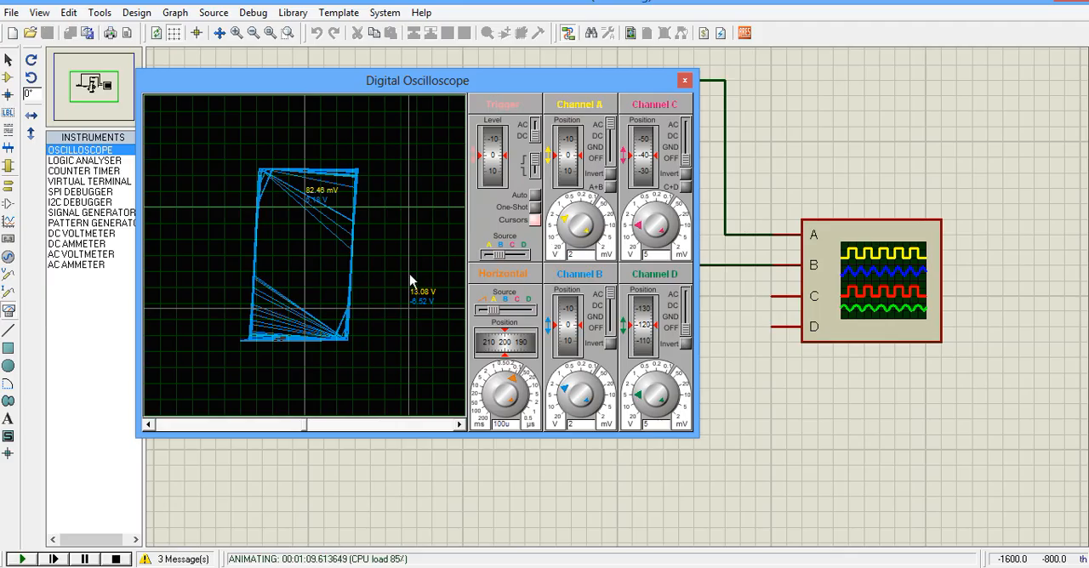
Clear the old cursor marks and mark the origin at the centre of the hysteresis loop with a cursor.
right_click(388, 267)
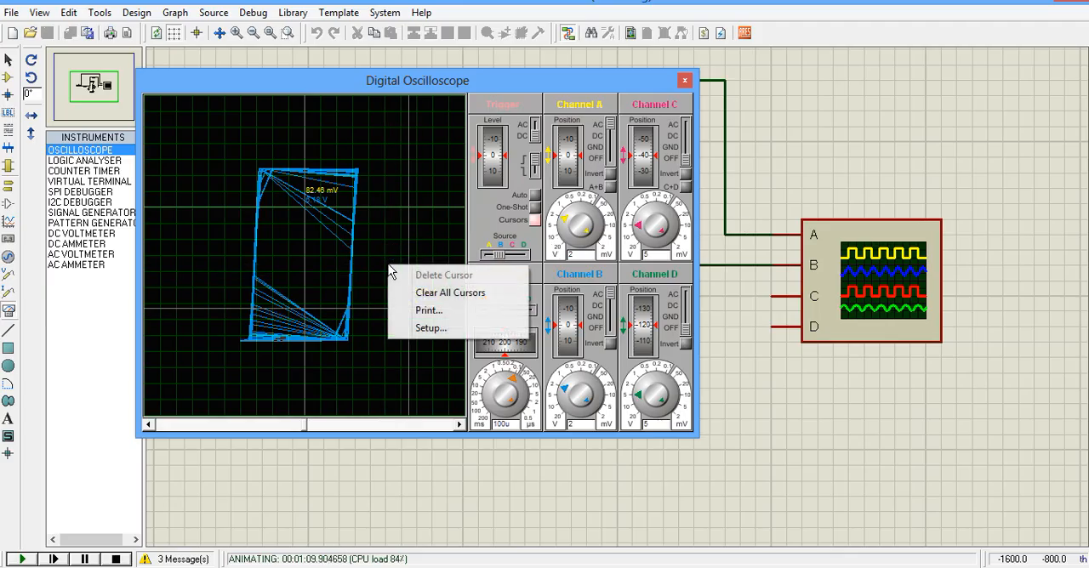
click(425, 292)
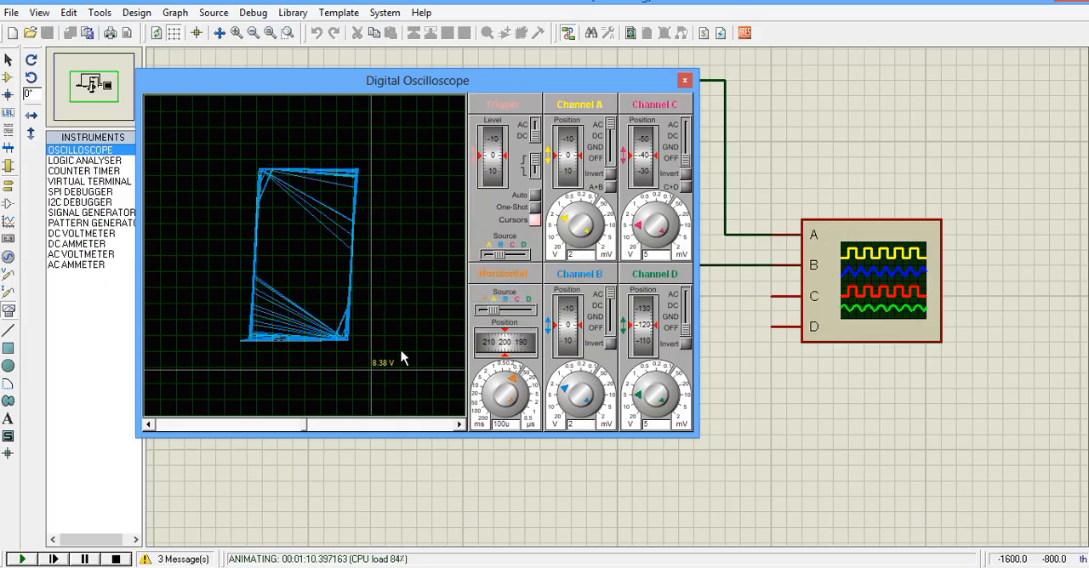
click(308, 201)
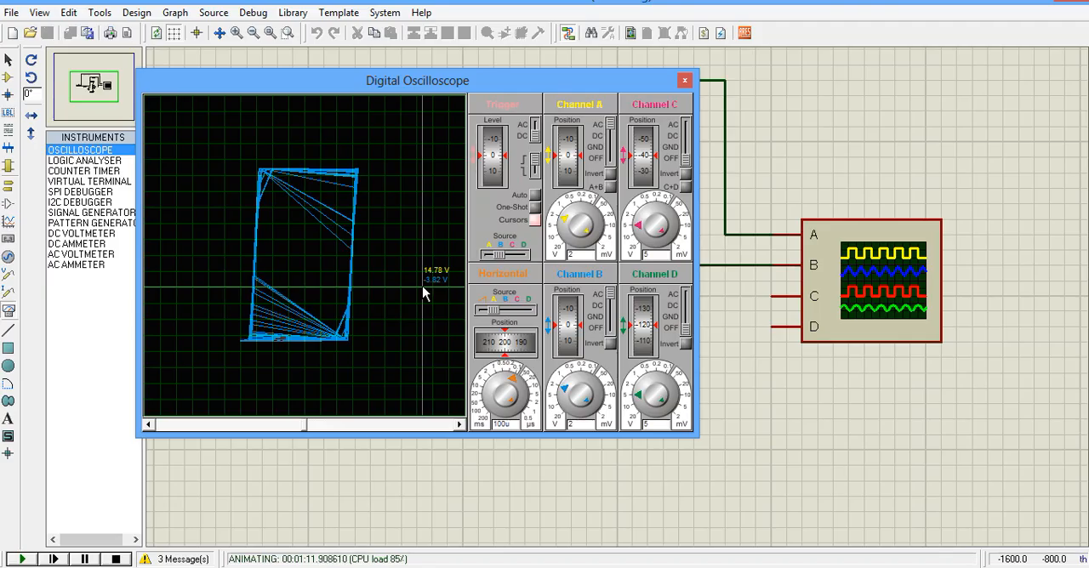
click(306, 262)
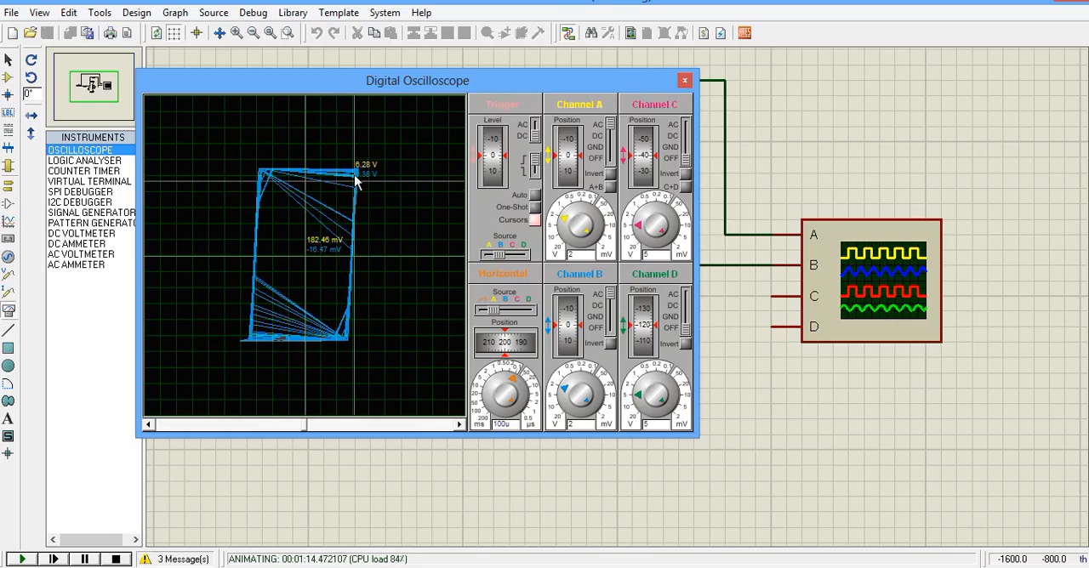
Clear all cursor marks from the hysteresis plot.
click(379, 279)
right_click(379, 279)
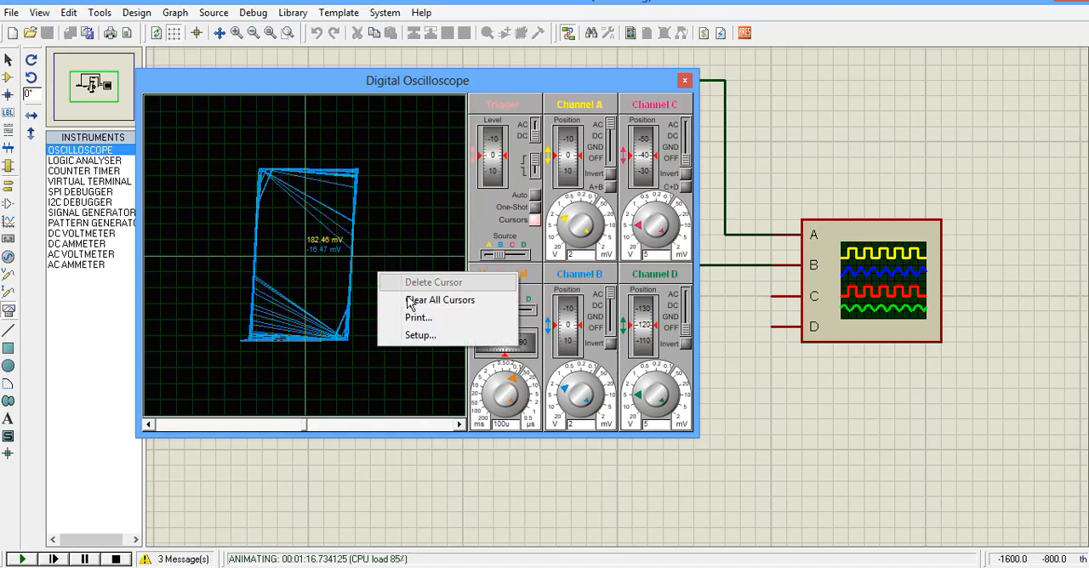
click(392, 297)
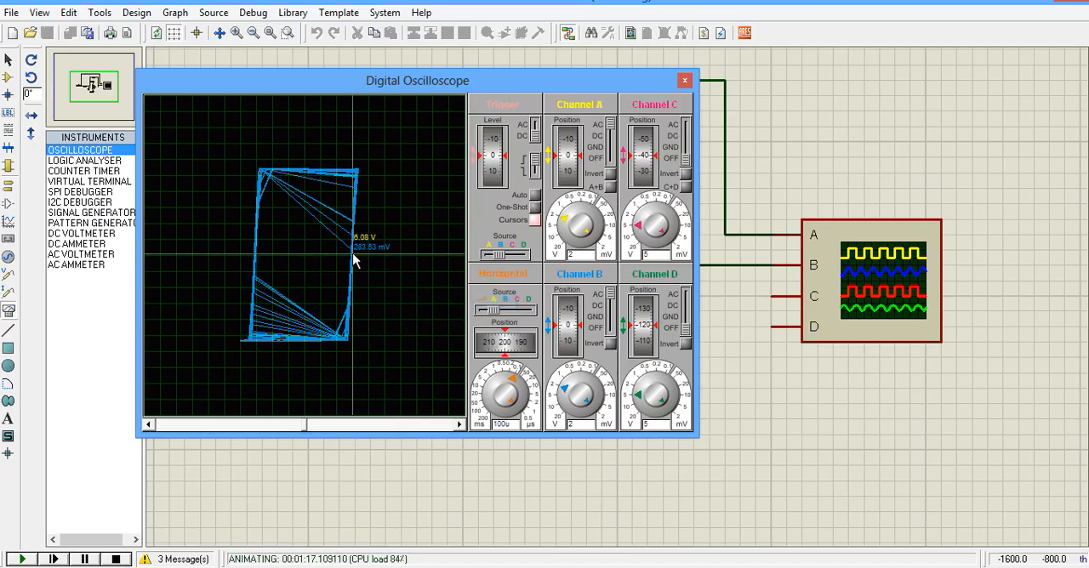